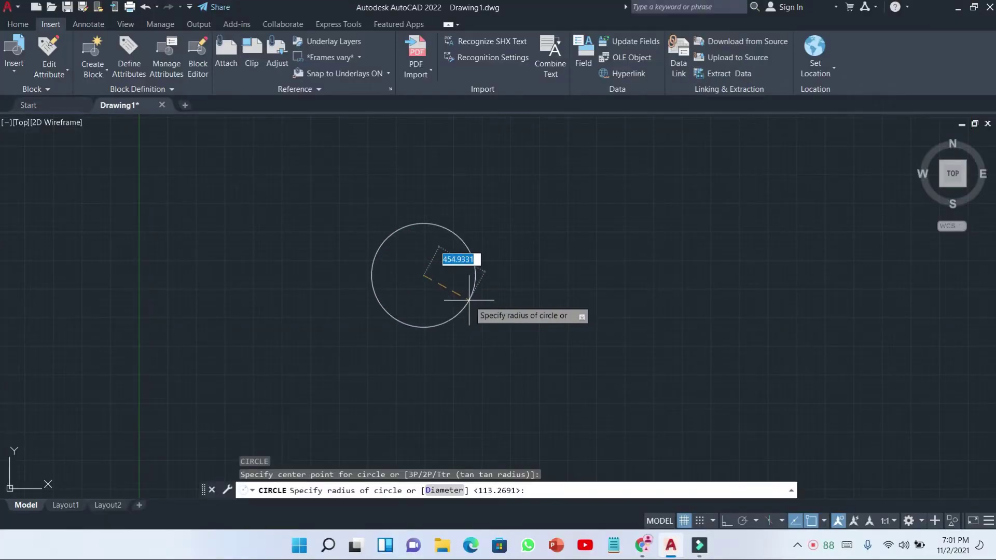
- Draw a circle near the middle of the empty drawing area
click(462, 298)
middle_drag(424, 250, 437, 298)
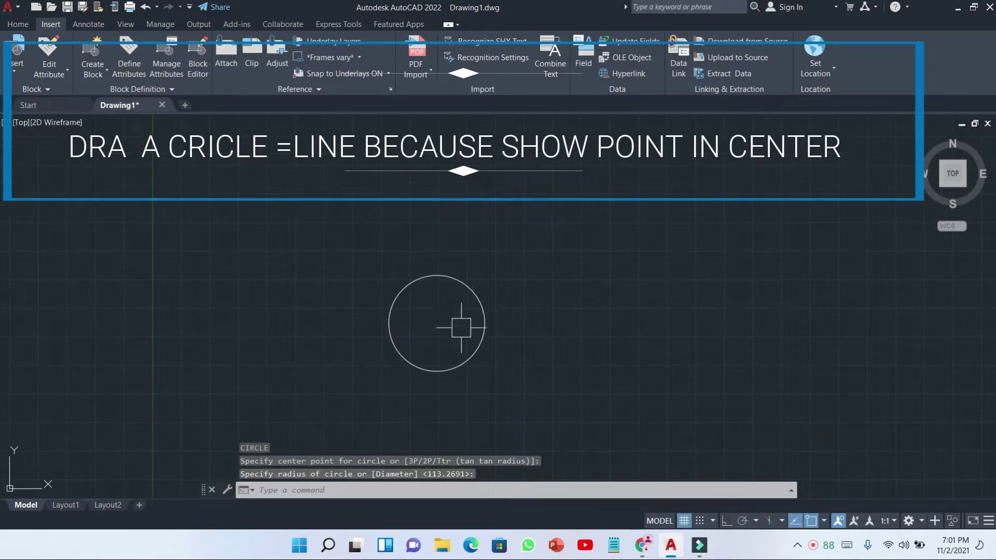
text(LL)
- Draw a horizontal line through the circle's centre, extending past both sides
key(BackSpace)
text(L)
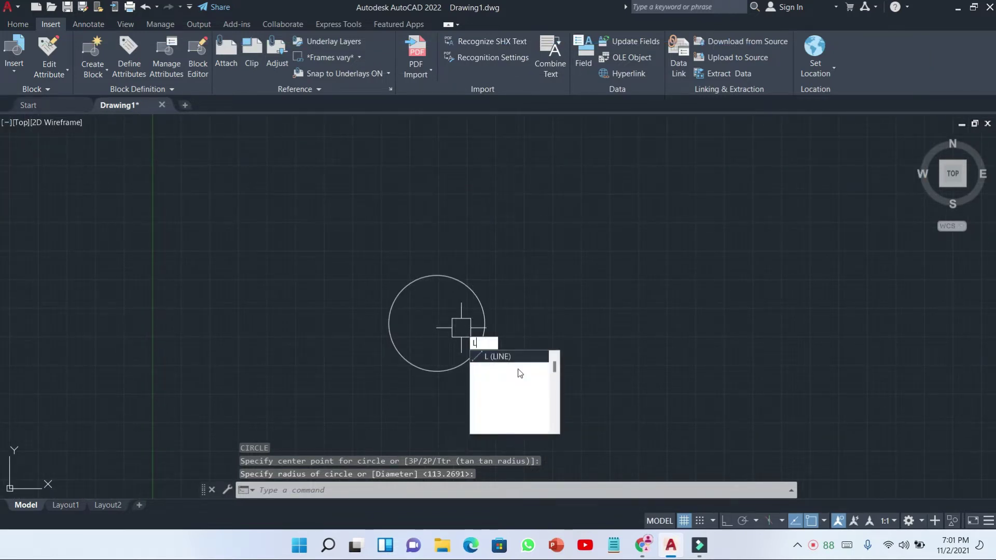
key(Return)
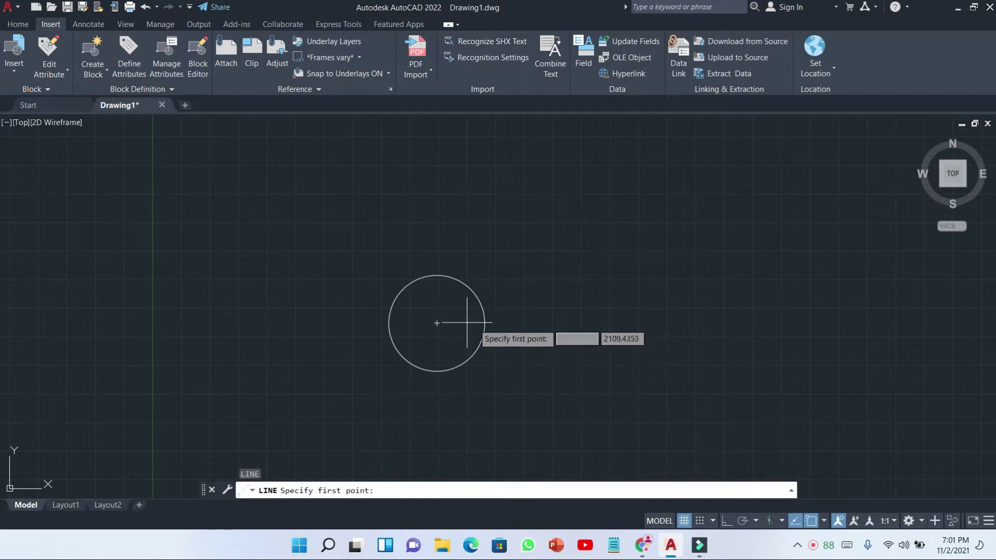
click(344, 323)
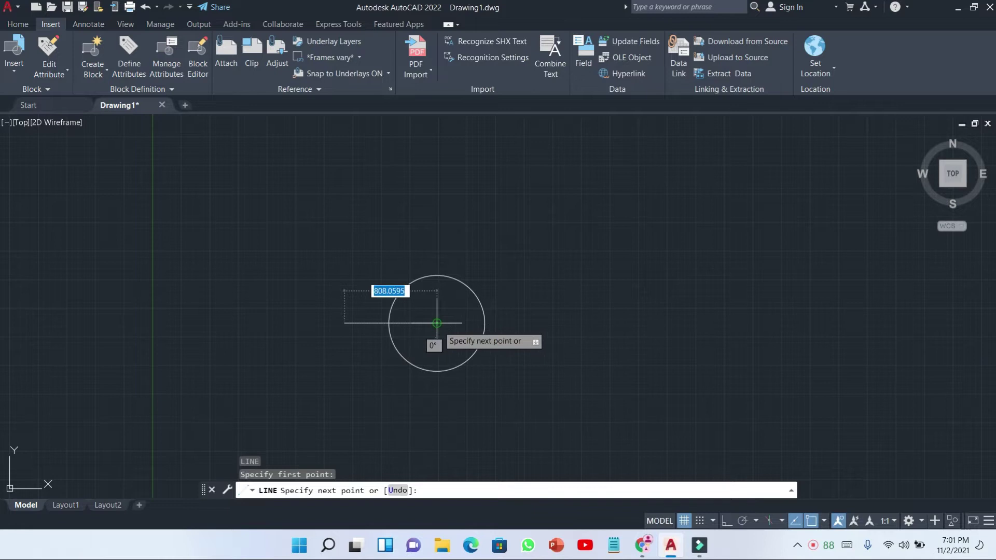
click(535, 323)
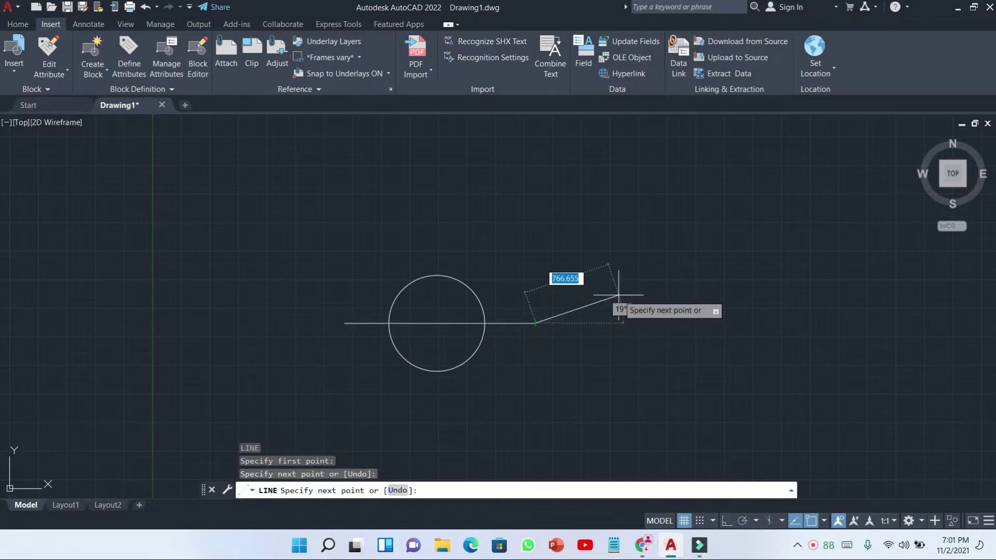
key(Escape)
- Draw a vertical line through the circle's centre, from above to below it
key(Return)
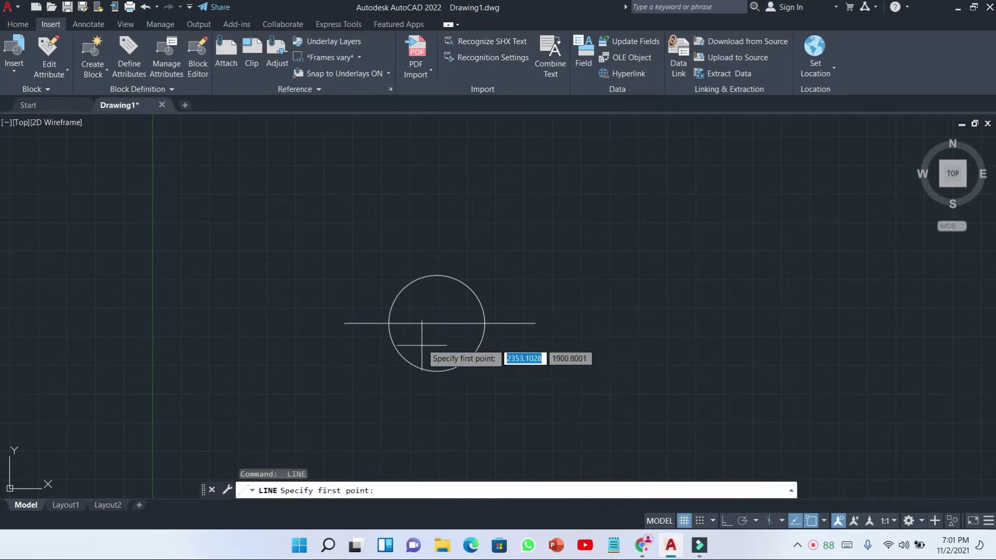
click(440, 242)
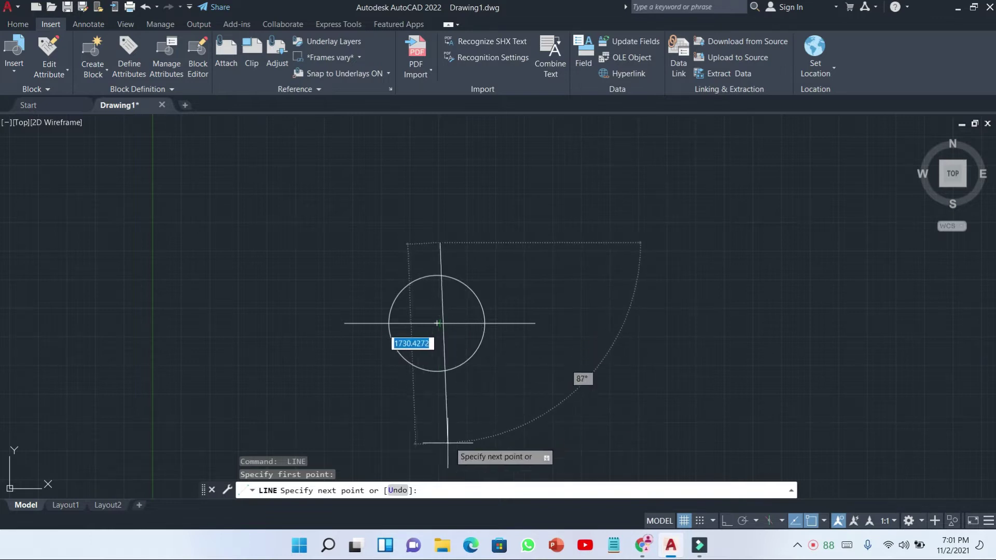
click(439, 457)
key(Escape)
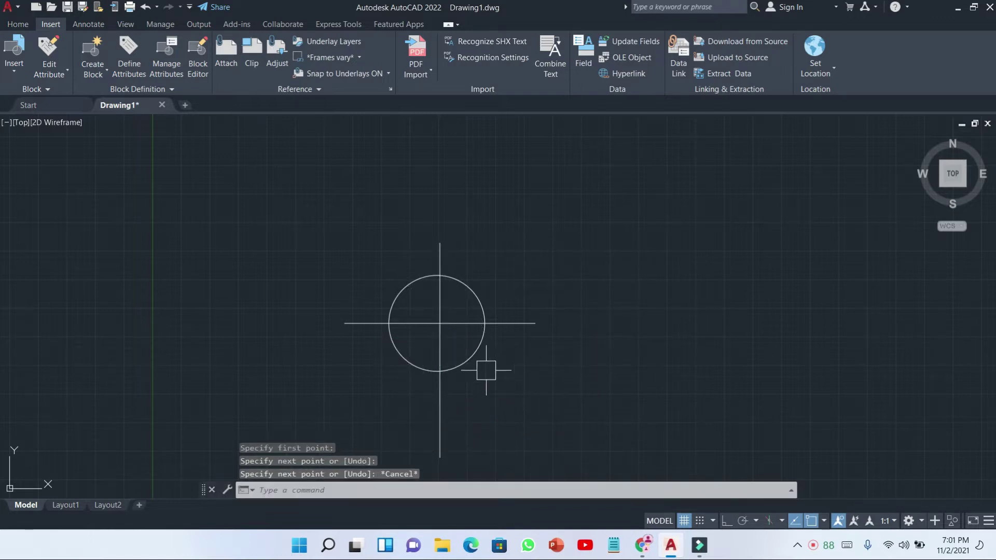
- Move the circle so its centre sits on the lines' intersection
click(477, 358)
scroll(469, 350, up, 2)
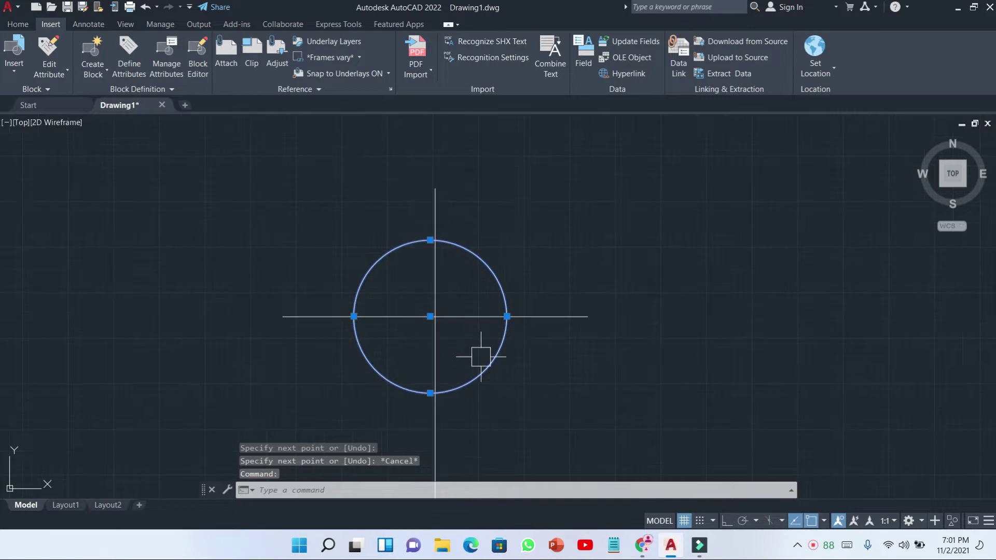
text(M)
key(Return)
click(485, 356)
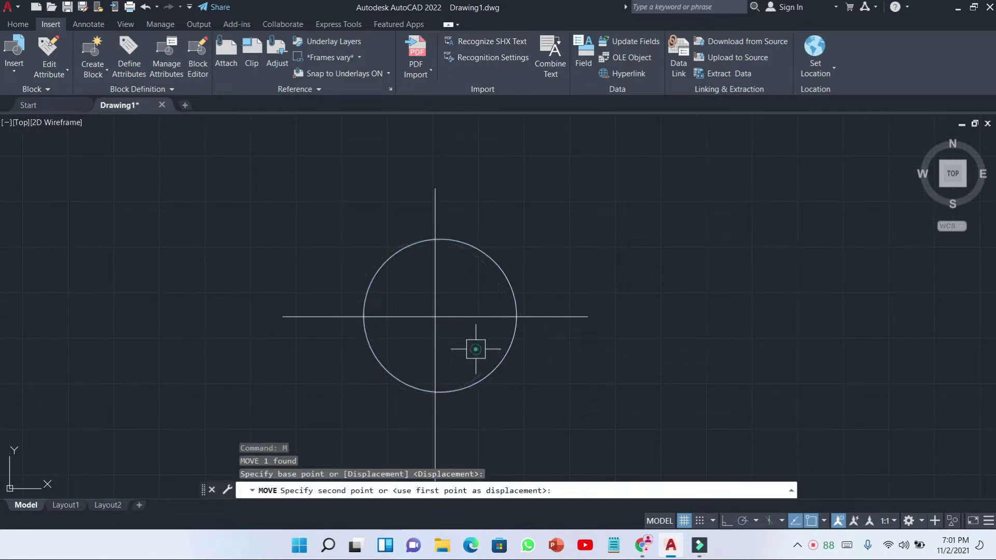
click(495, 354)
click(497, 352)
scroll(424, 314, up, 4)
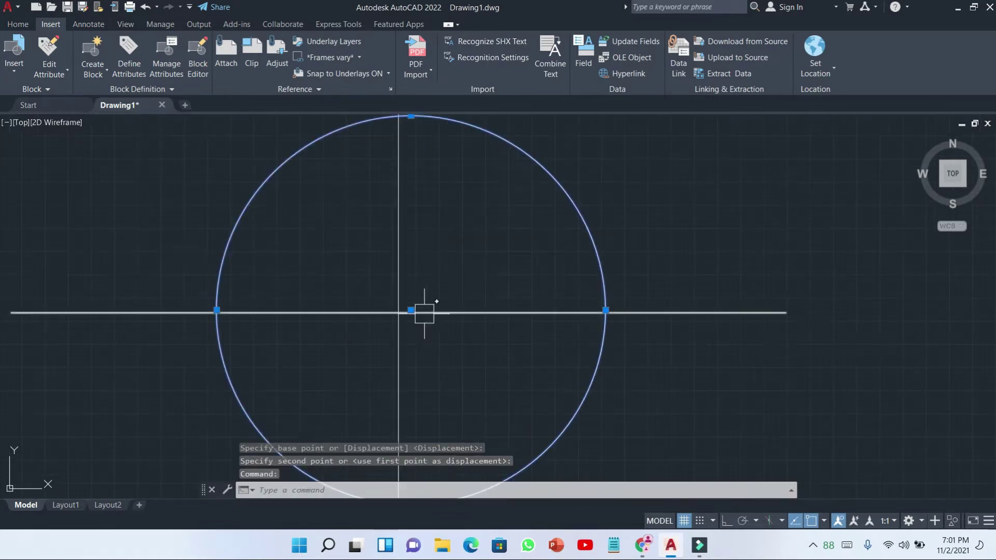
click(410, 310)
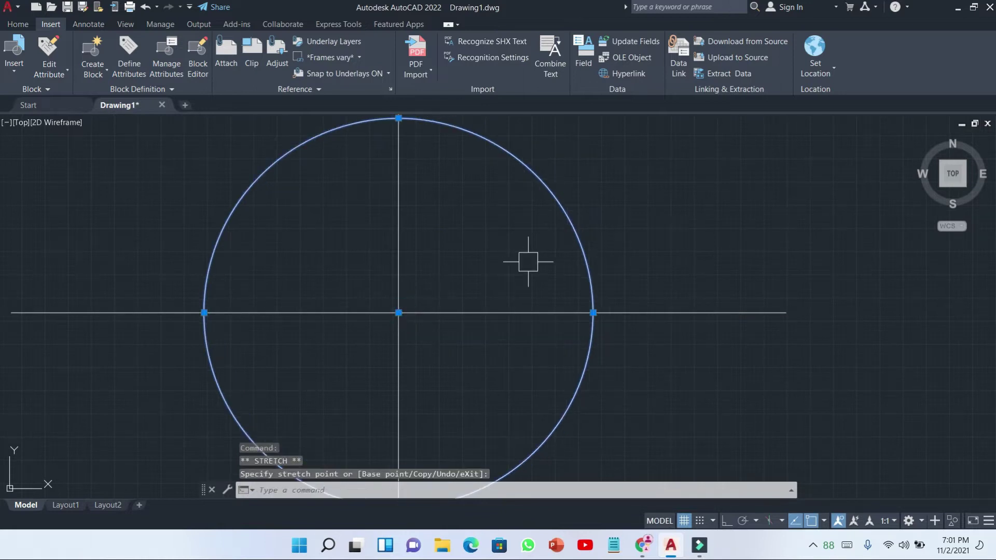
key(Escape)
- Trim the four line ends sticking out beyond the circle's edge
scroll(529, 252, down, 2)
mouse_move(529, 257)
middle_down()
mouse_move(494, 244)
mouse_move(475, 359)
middle_up()
scroll(493, 244, down, 2)
scroll(477, 378, up, 2)
key(Escape)
key(Escape)
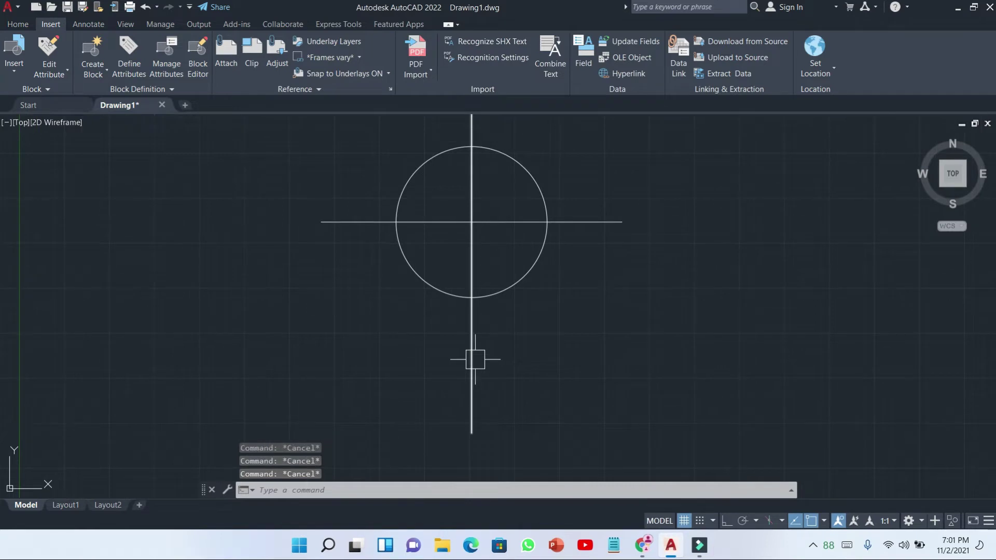
text(TR)
key(Return)
click(472, 369)
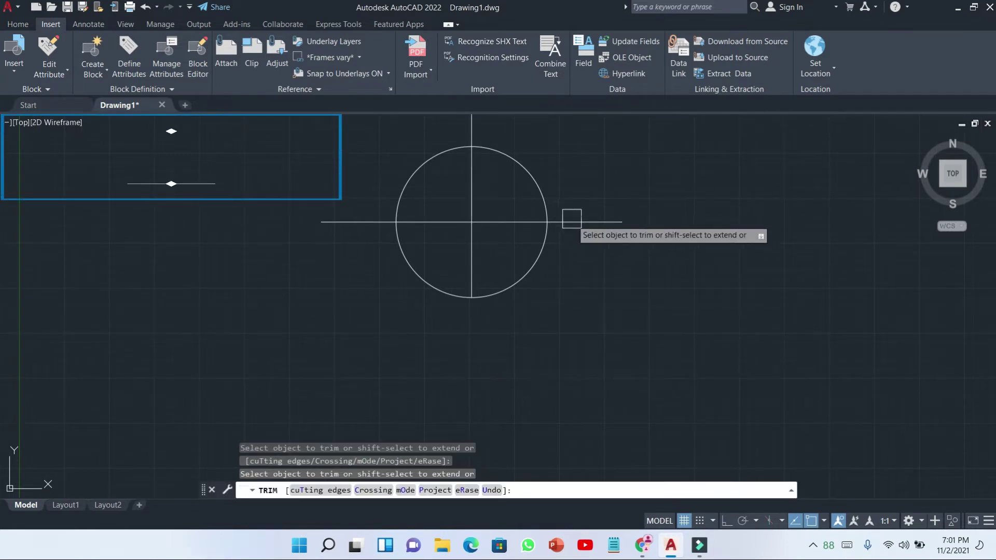
click(573, 216)
click(378, 221)
middle_drag(378, 207, 407, 291)
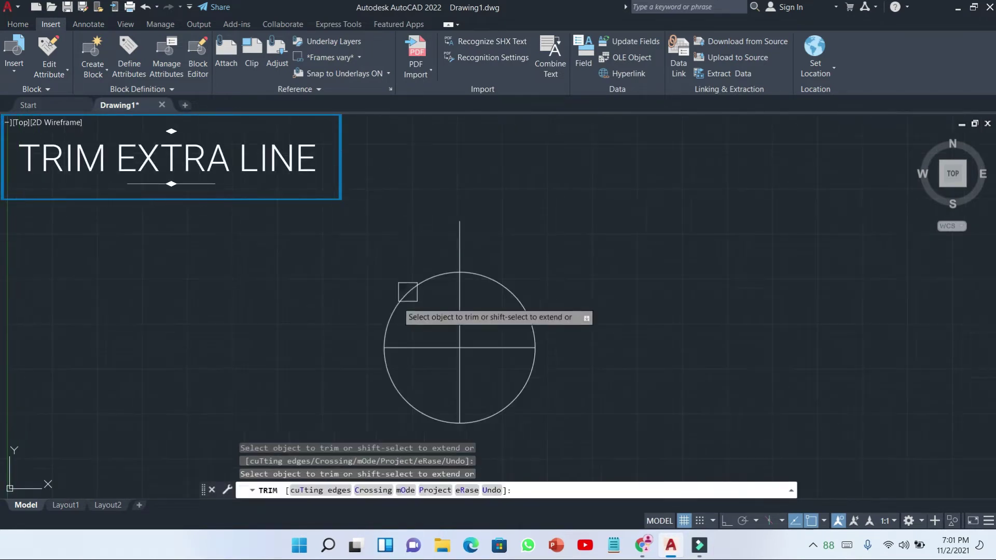
key(Escape)
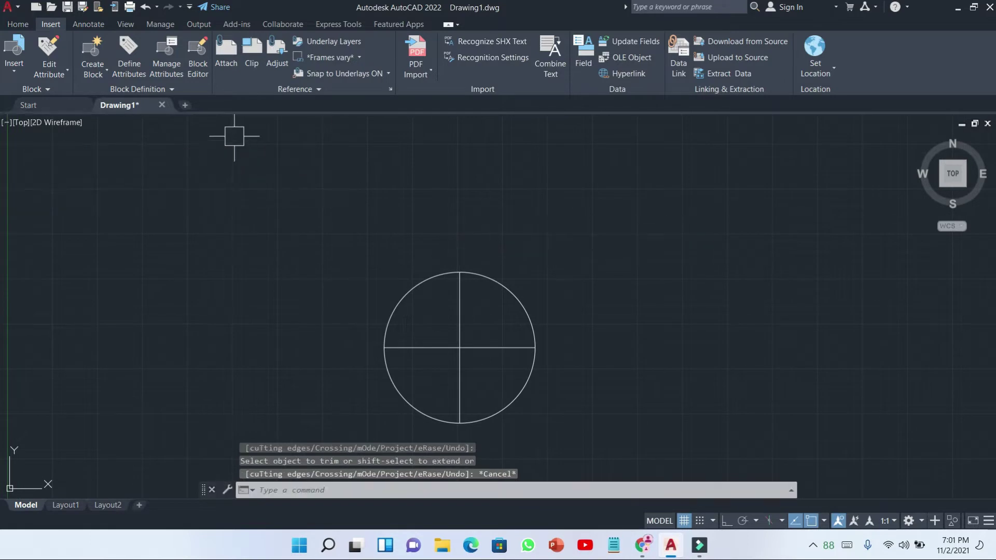
click(17, 24)
click(51, 24)
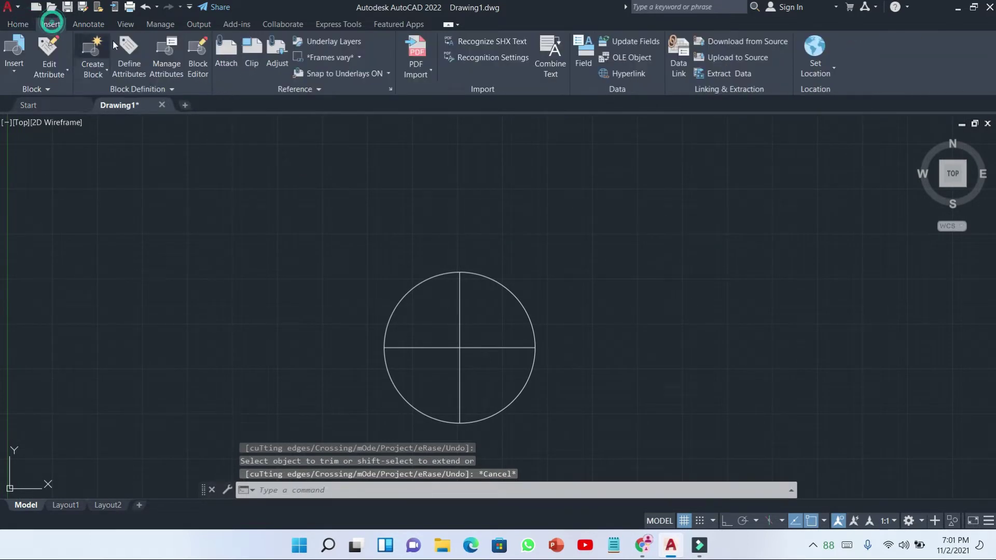
- Define an attribute with tag COORD, prompt CORD and default value starting 'X='
click(129, 65)
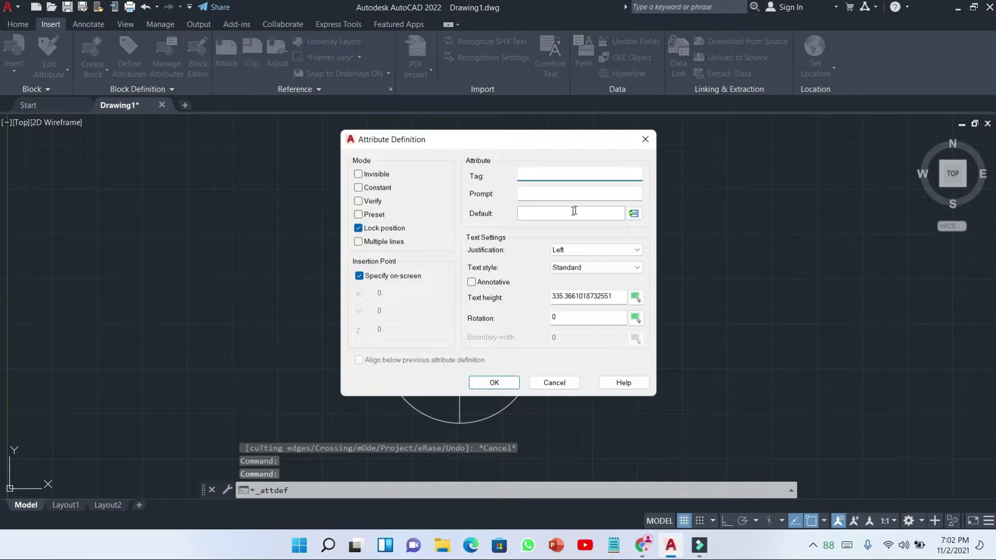
text(COORD)
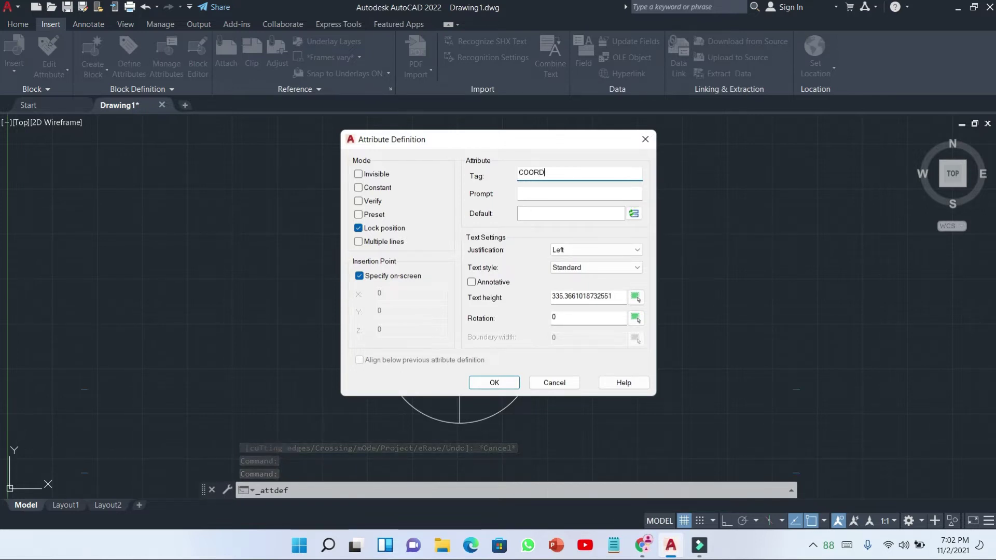
click(534, 193)
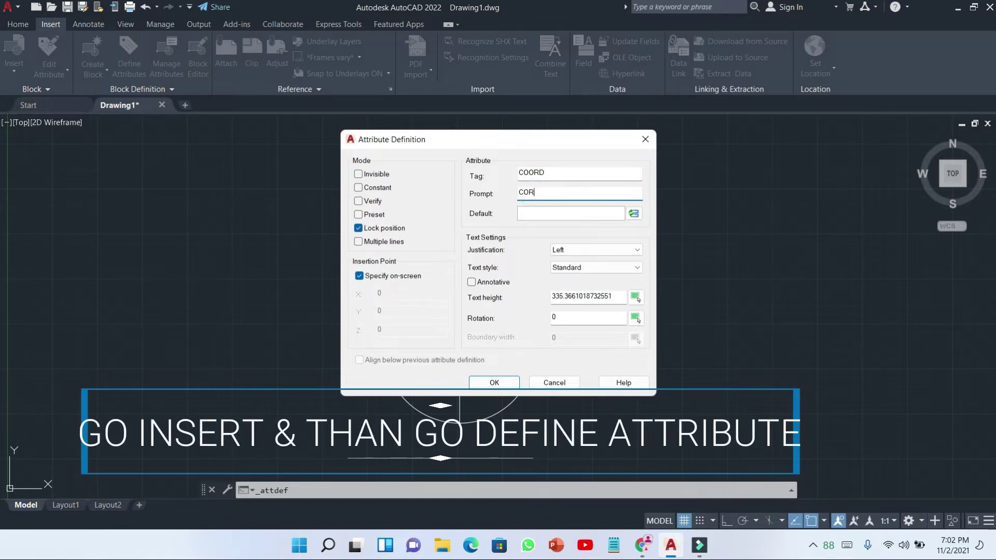
click(530, 216)
text(X)
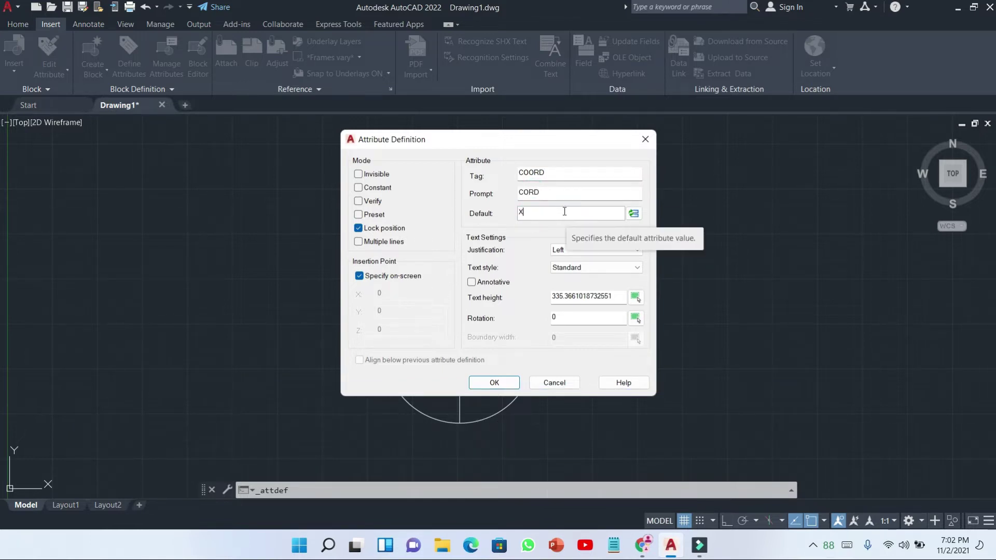
text(=)
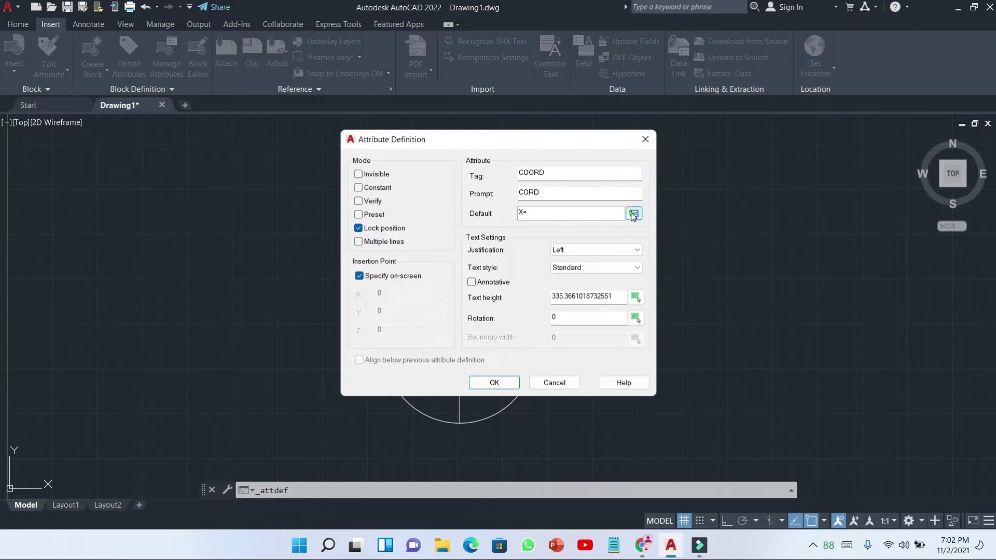
- Insert a field, filtered to the Objects category, using the Object field type
click(633, 215)
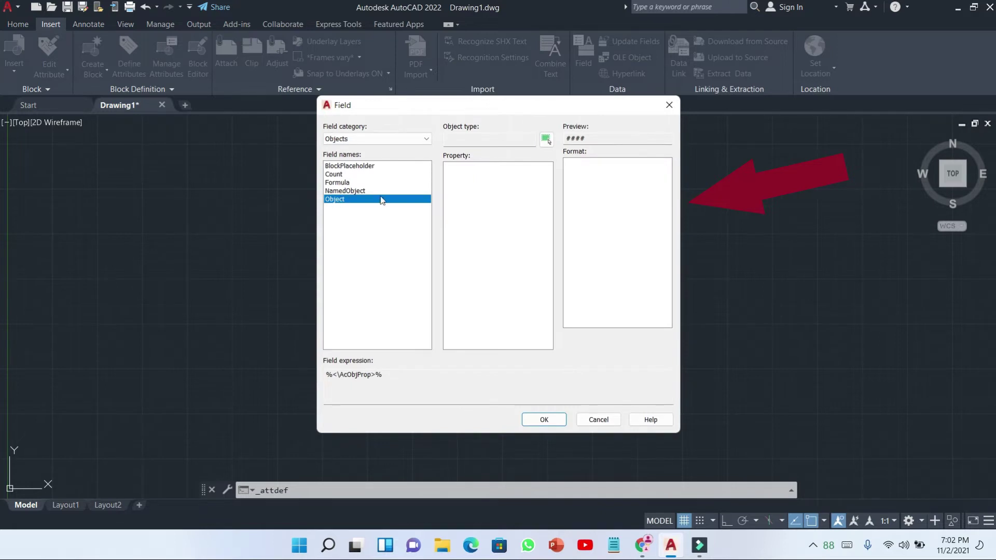
click(392, 139)
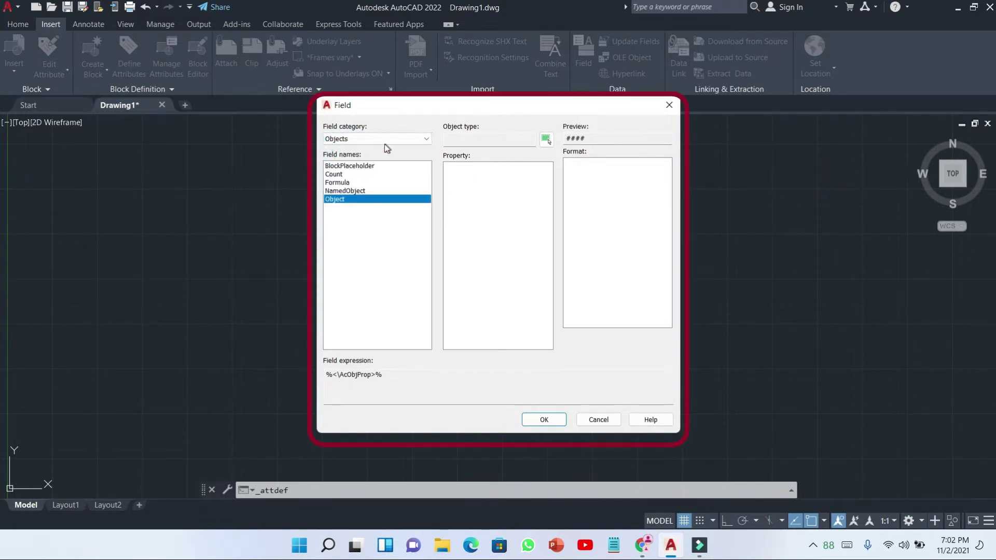
click(381, 138)
click(337, 149)
click(381, 139)
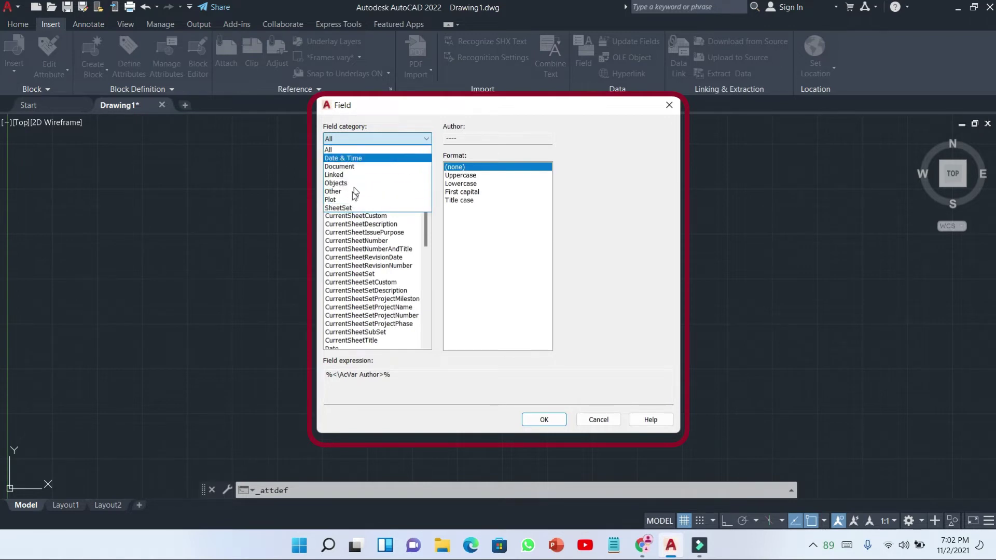
click(337, 183)
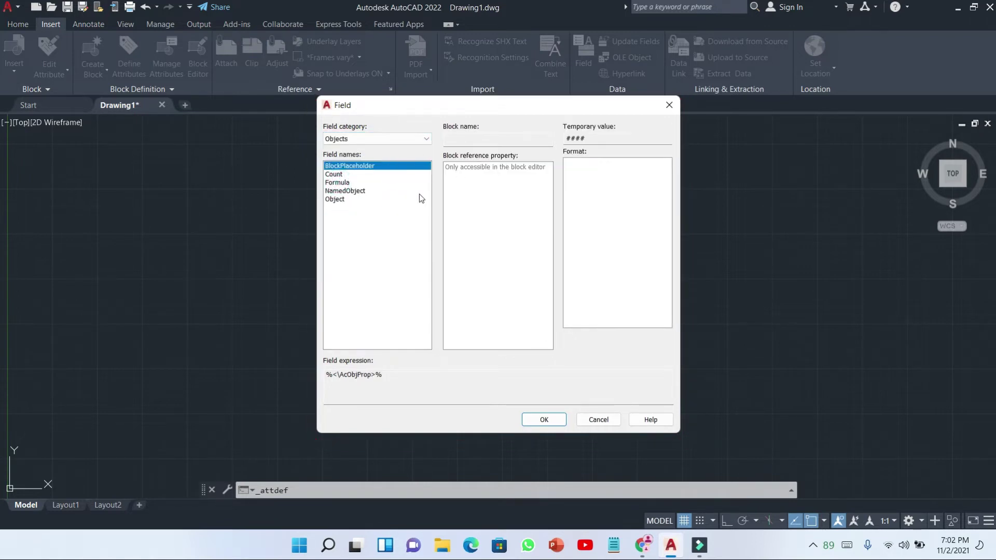
click(344, 200)
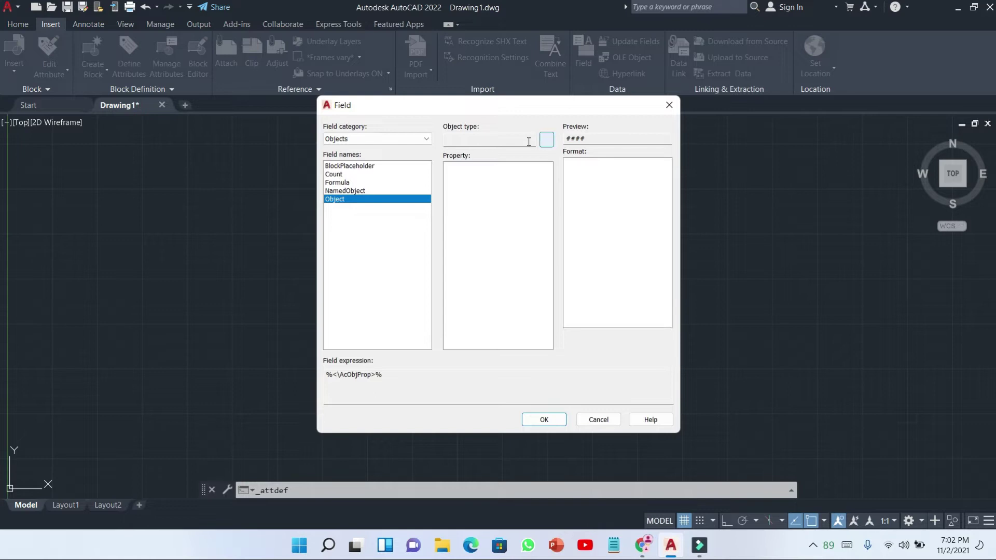
- Link the field to the circle's Center, X coordinate only, giving X=2512
click(546, 139)
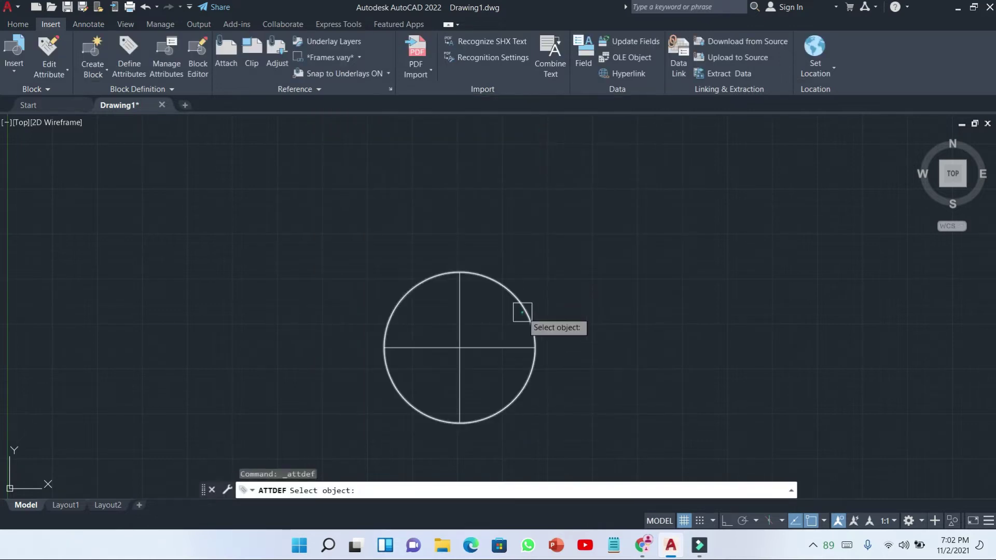
click(522, 313)
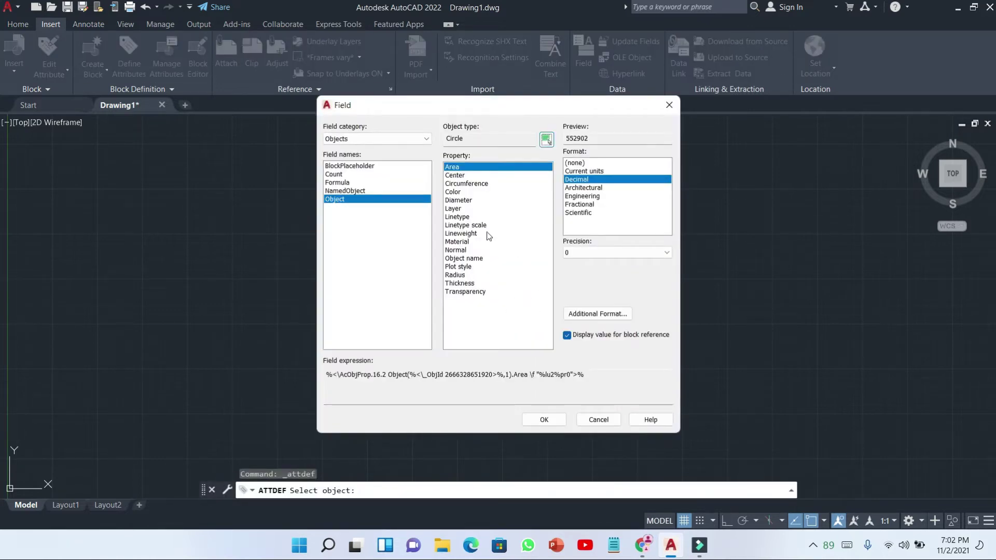
click(455, 176)
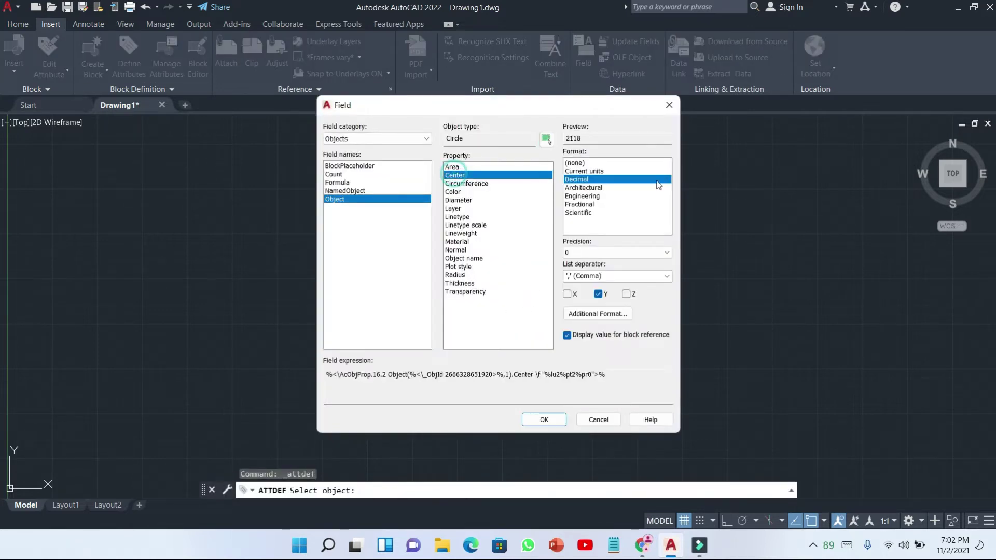
click(568, 293)
click(599, 293)
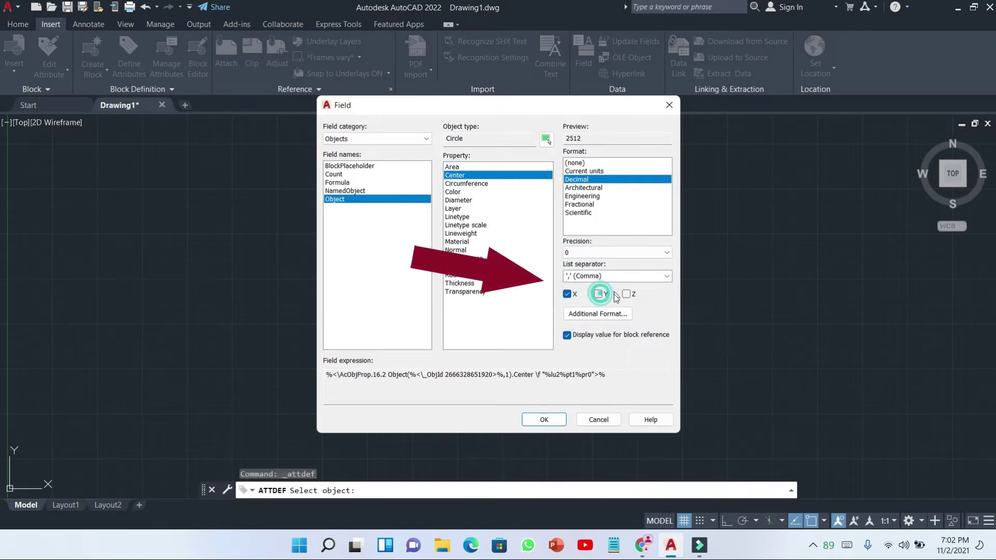
click(543, 419)
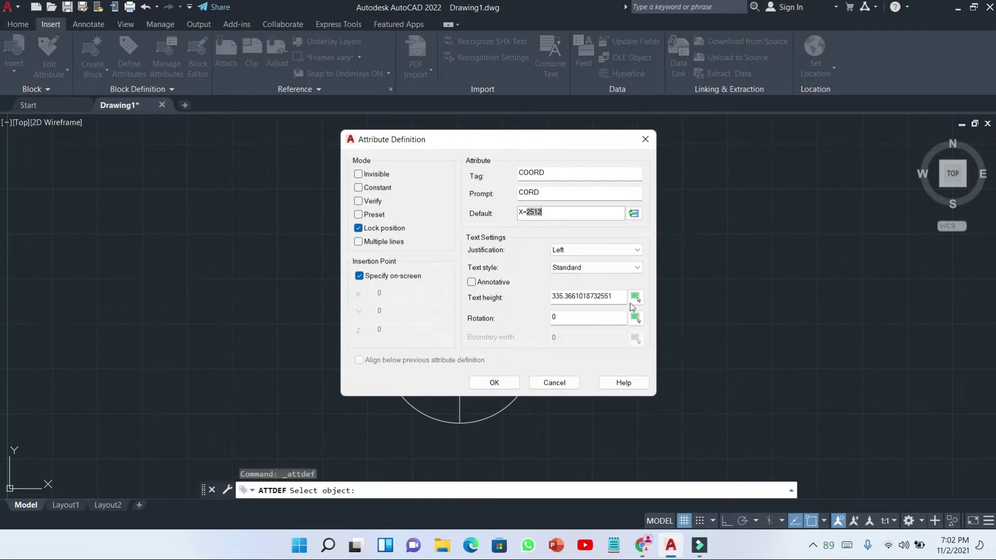
- Place the X-coordinate COORD attribute up and to the right of the circle
click(495, 383)
middle_drag(549, 300, 467, 316)
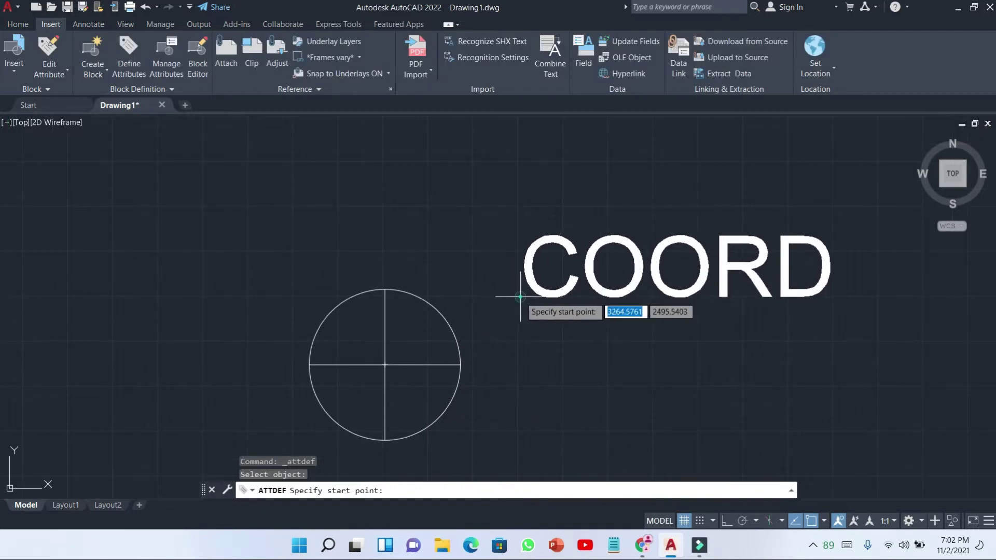
click(525, 297)
scroll(565, 228, down, 2)
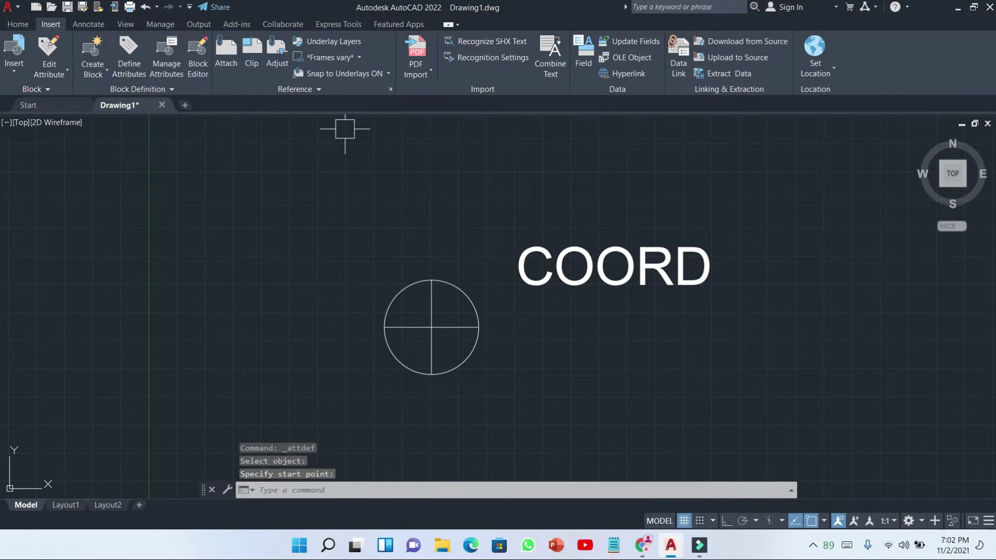
click(129, 65)
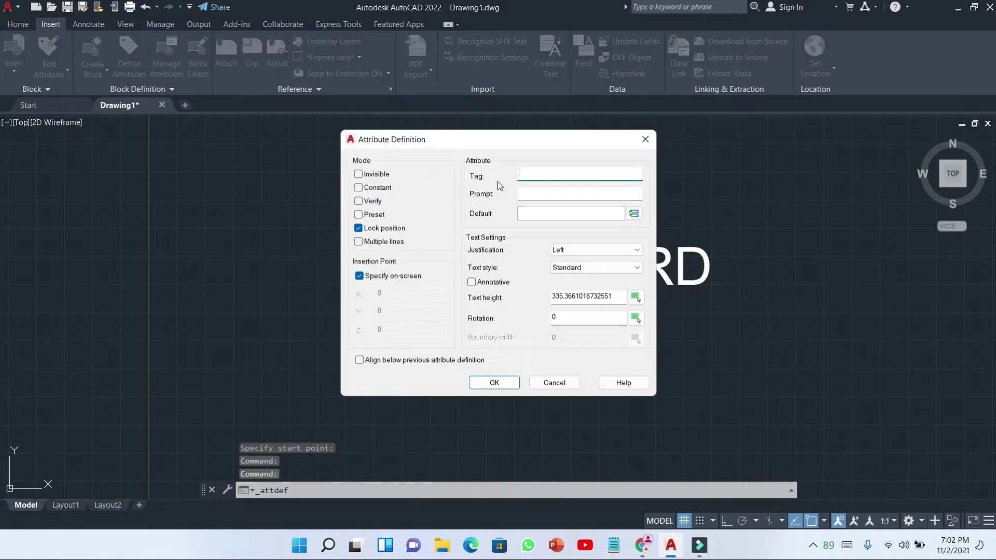
- Enter tag COORD, prompt COORD and default 'Y=' for a second attribute
text(CORD)
click(532, 189)
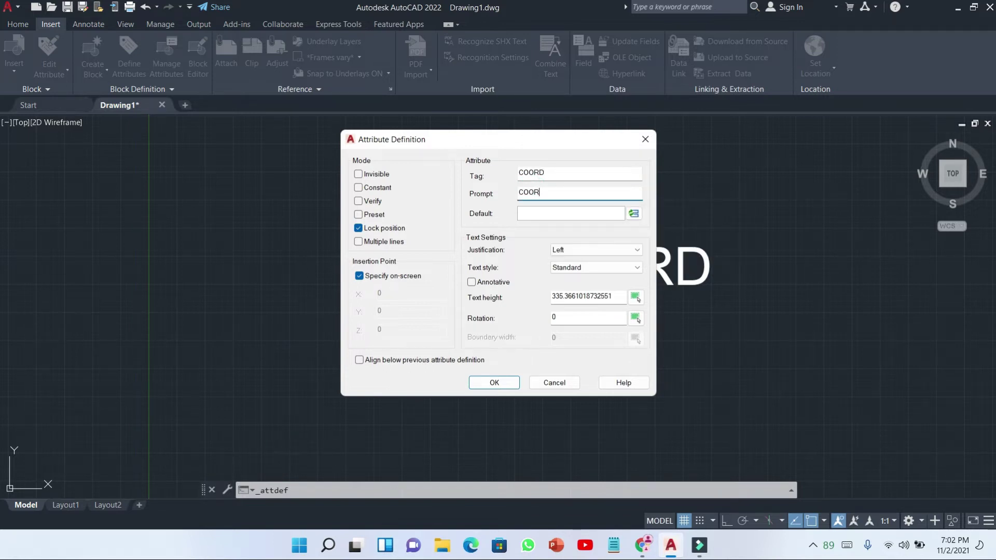
click(524, 210)
text(=)
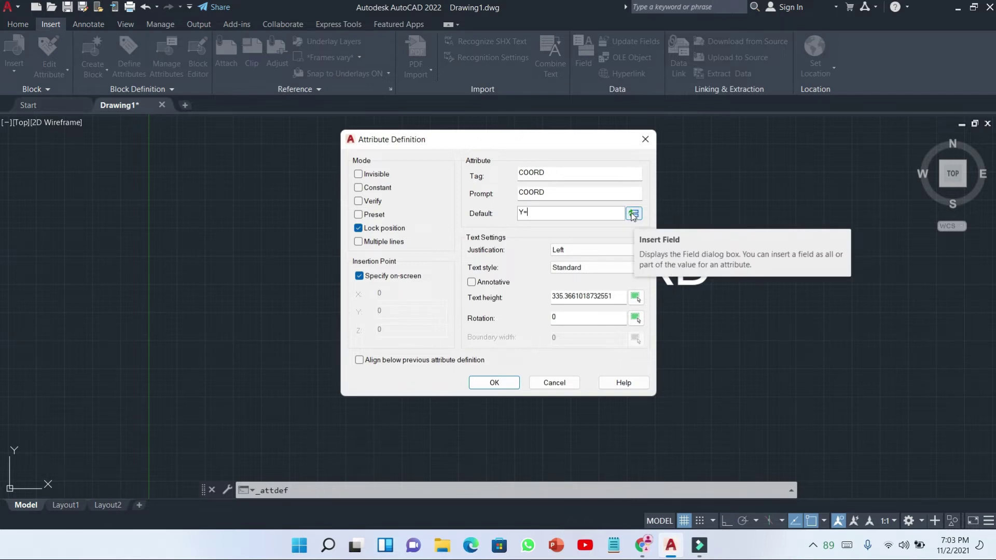
click(632, 215)
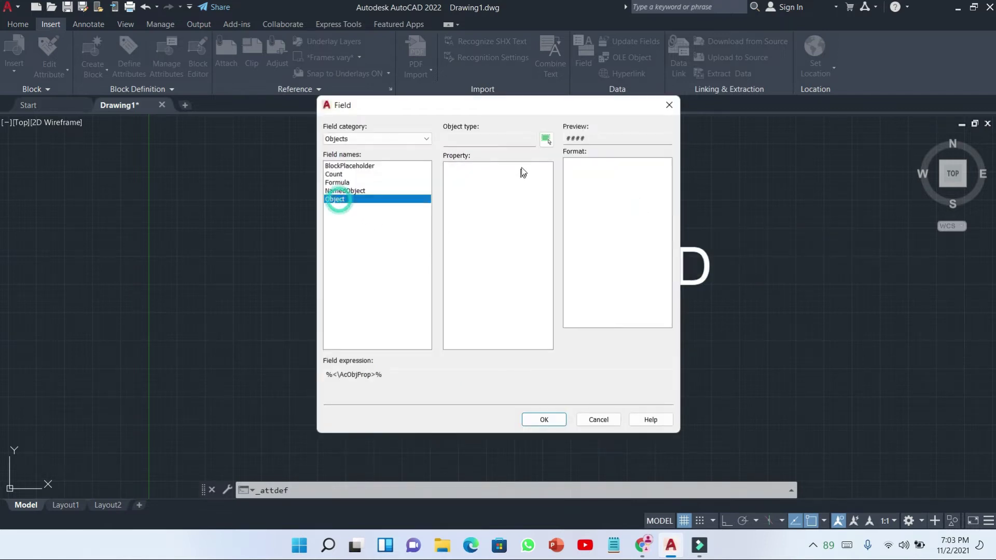
- Set the field to the circle centre's Y coordinate at 0.000 precision, reading Y=2117.943
click(546, 138)
click(469, 337)
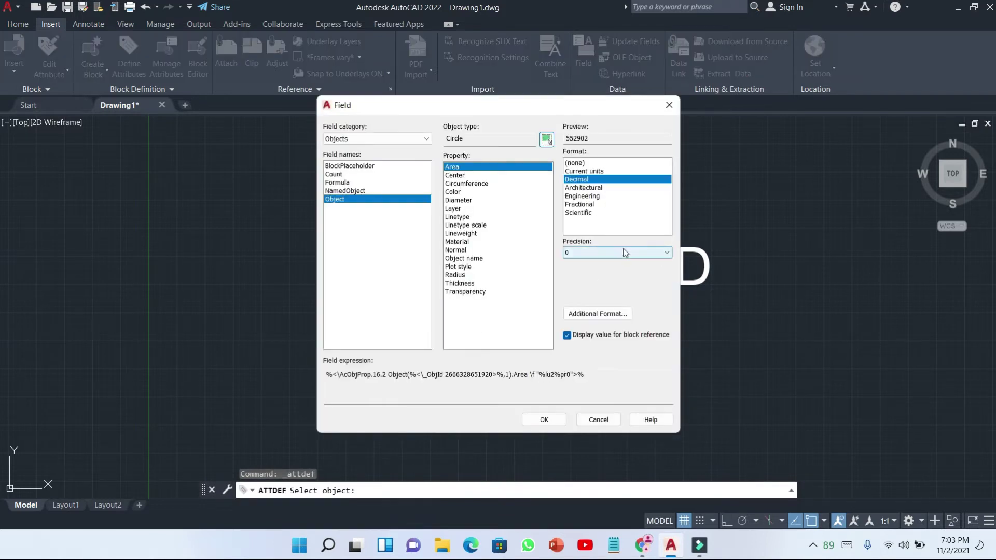
click(455, 176)
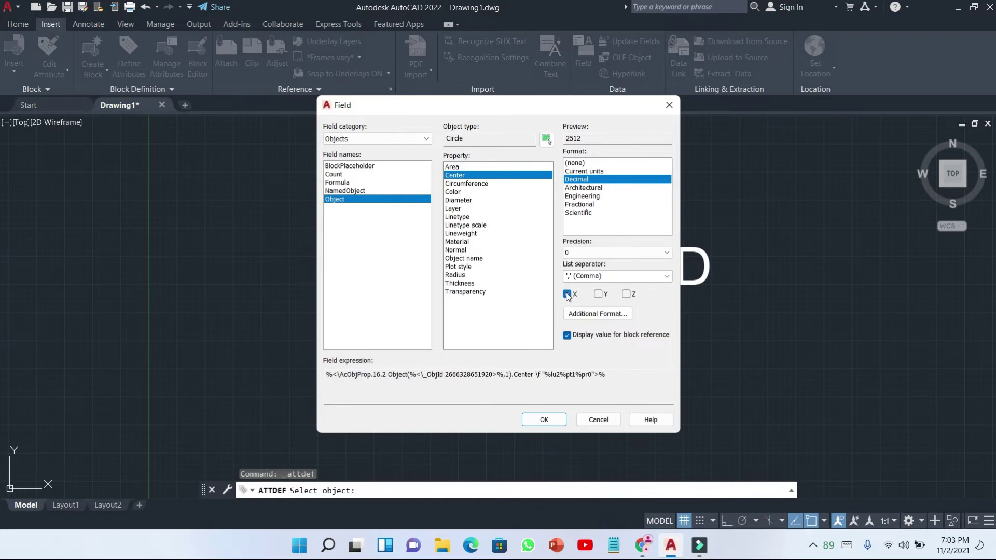
click(598, 294)
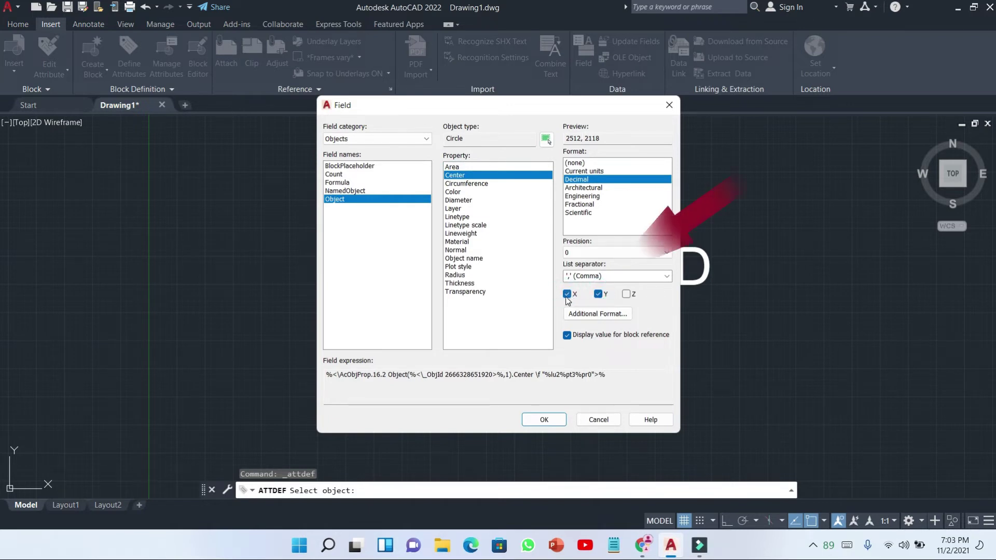
click(566, 294)
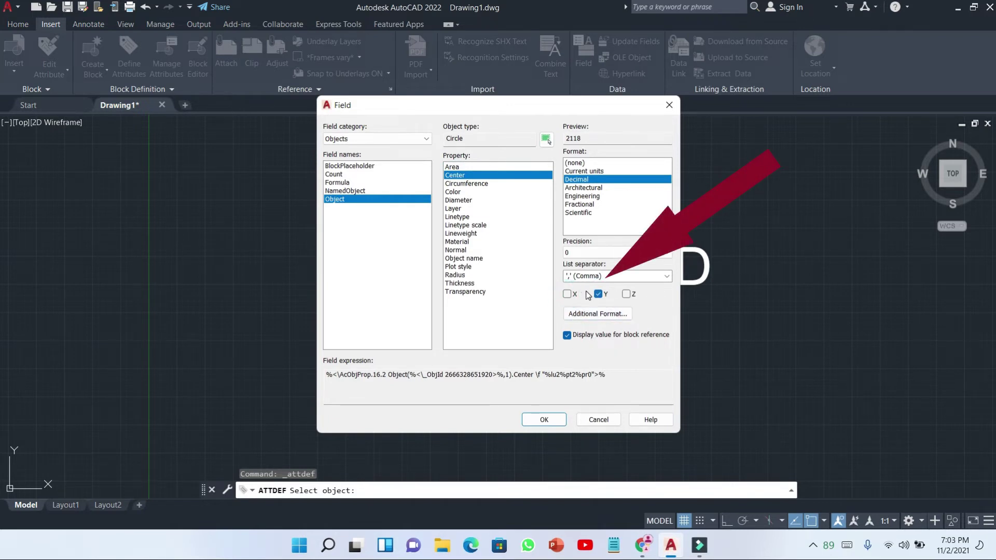
click(612, 252)
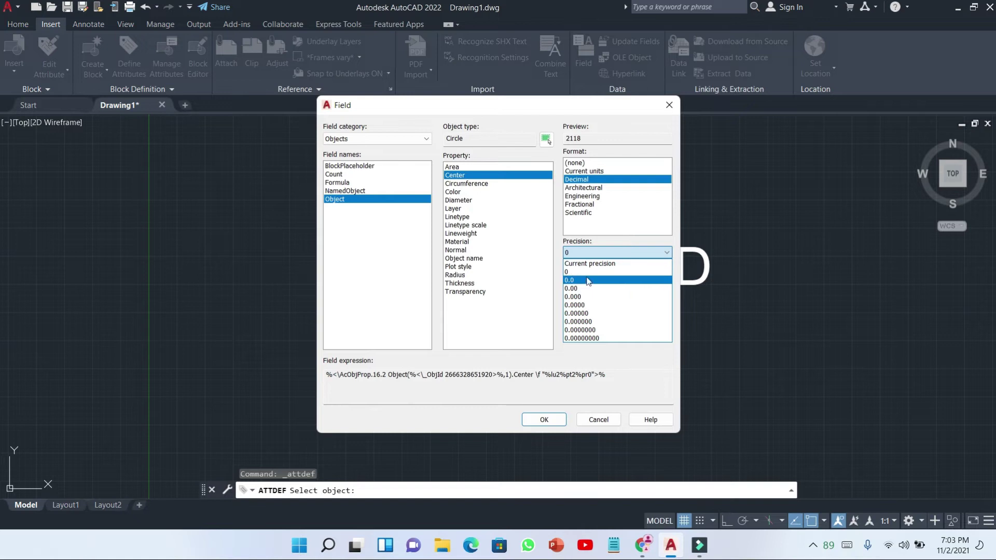
click(578, 298)
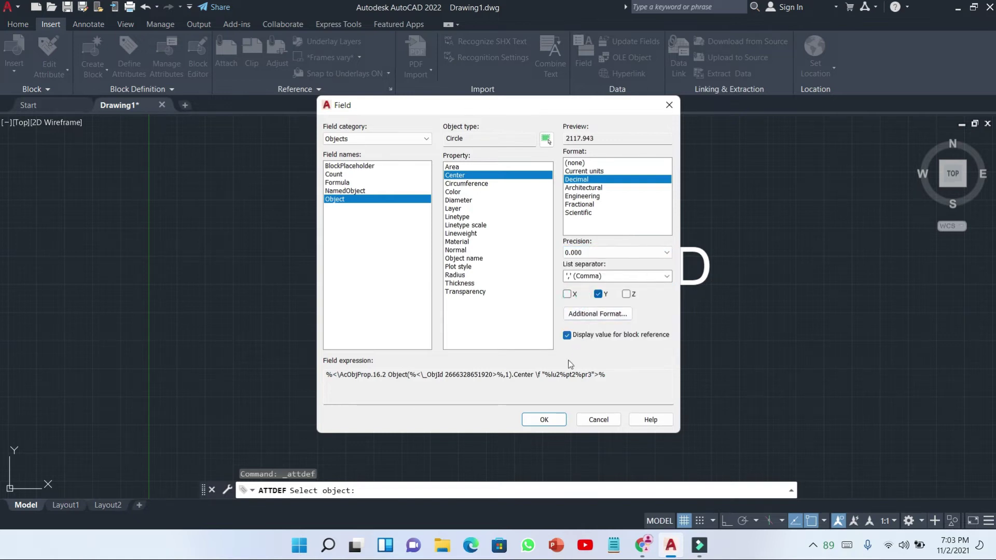
click(545, 420)
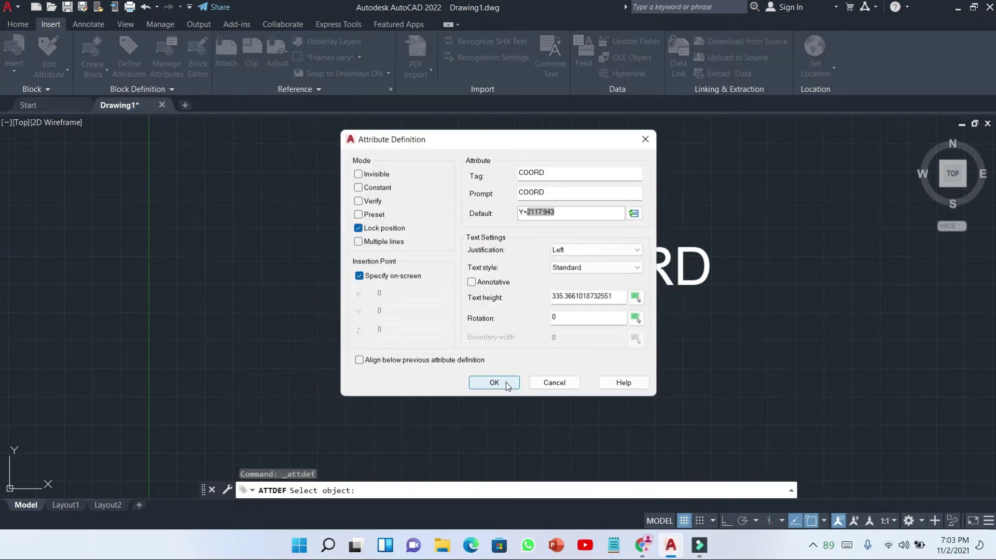
- Place the Y-coordinate COORD attribute directly beneath the X one, right of the circle
click(507, 385)
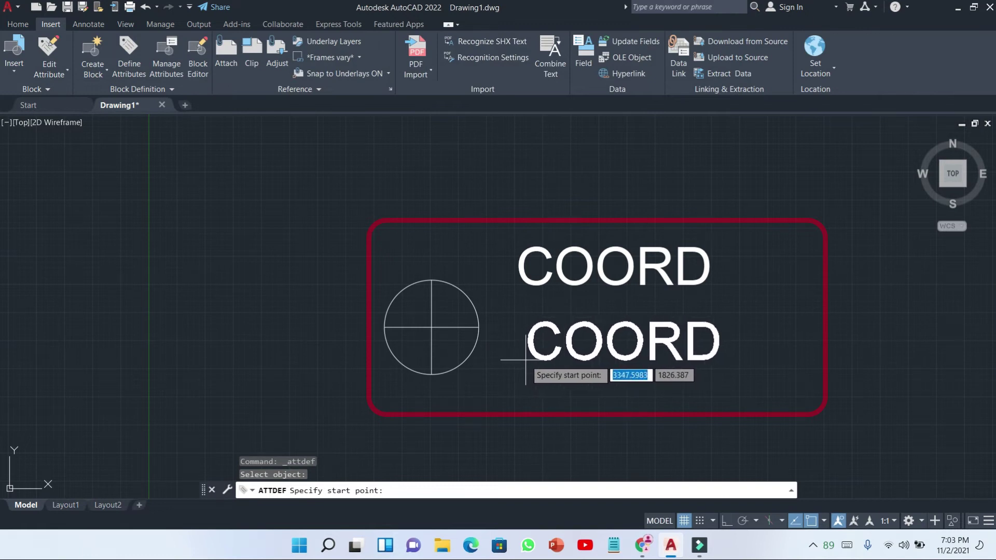
click(524, 359)
middle_drag(545, 304, 543, 337)
key(Escape)
key(Escape)
key(Escape)
middle_drag(561, 253, 540, 272)
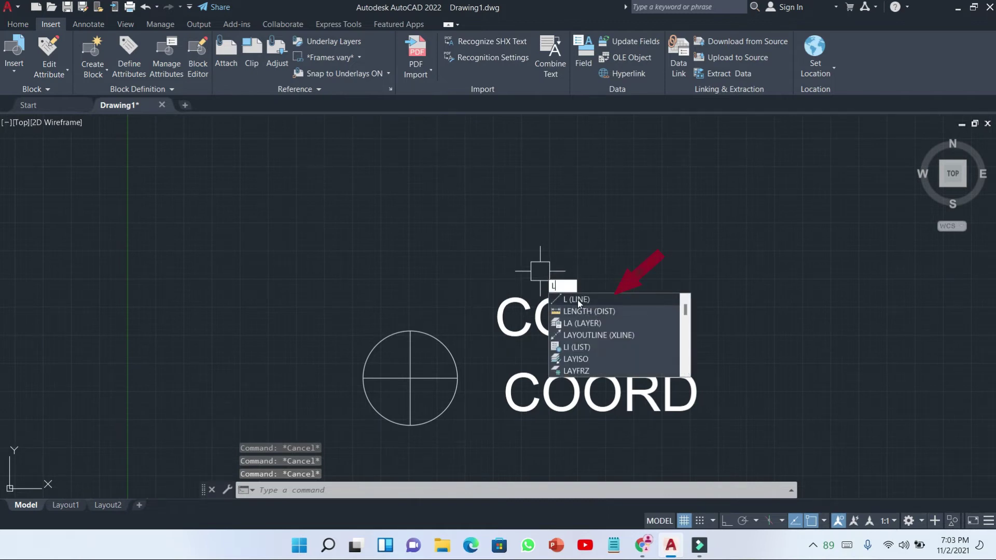
- Draw a leader line from the circle centre straight up, then right to the labels
click(577, 300)
click(409, 379)
scroll(411, 317, up, 2)
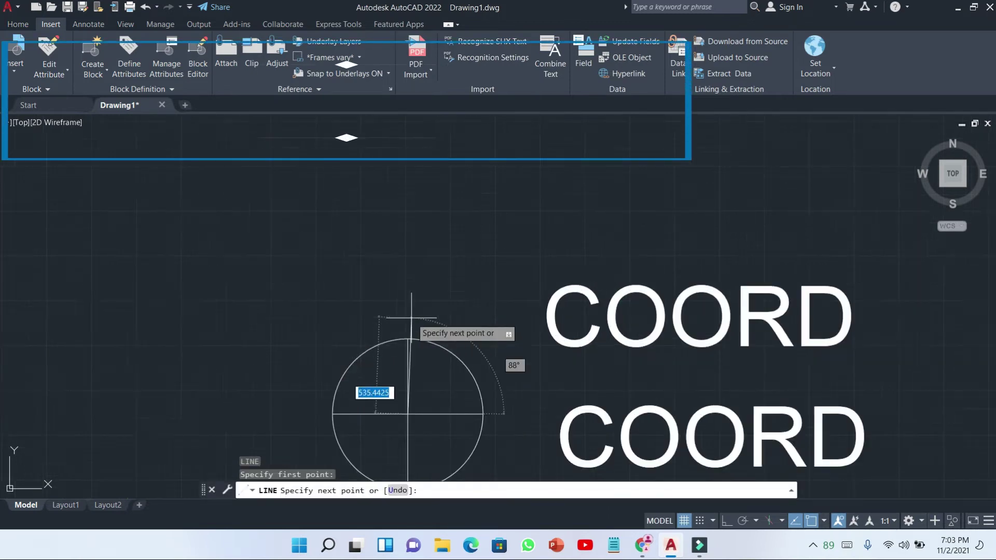
scroll(411, 317, up, 2)
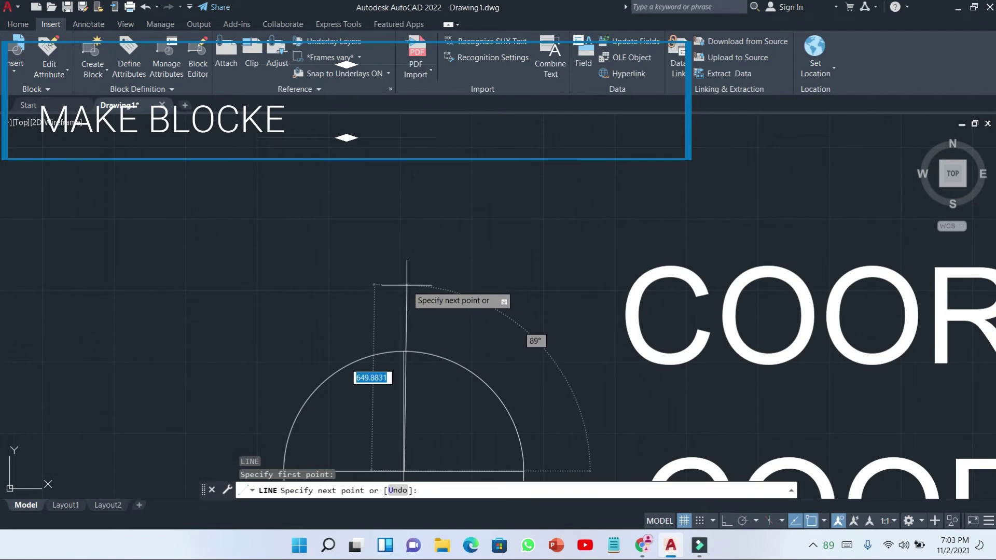
click(406, 284)
scroll(422, 280, down, 2)
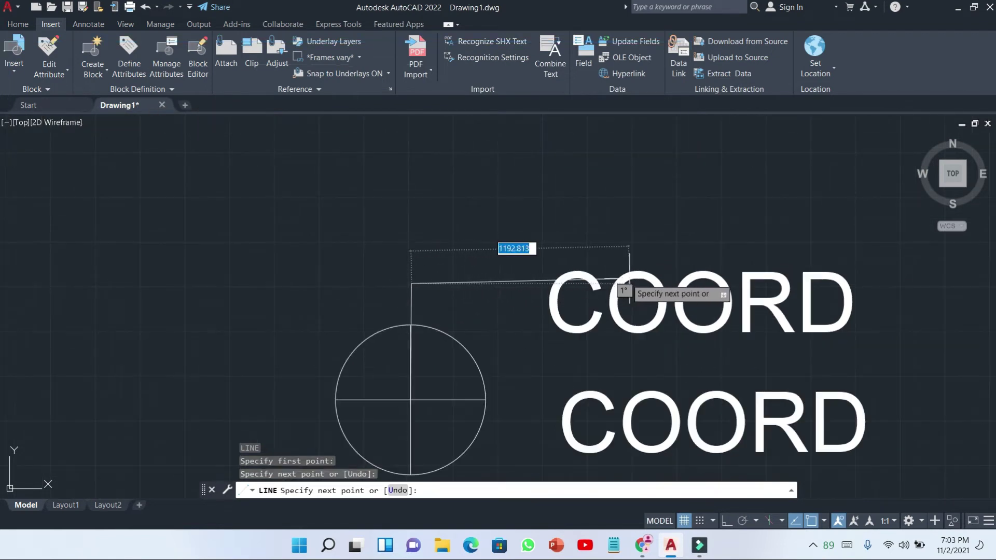
click(668, 283)
key(Escape)
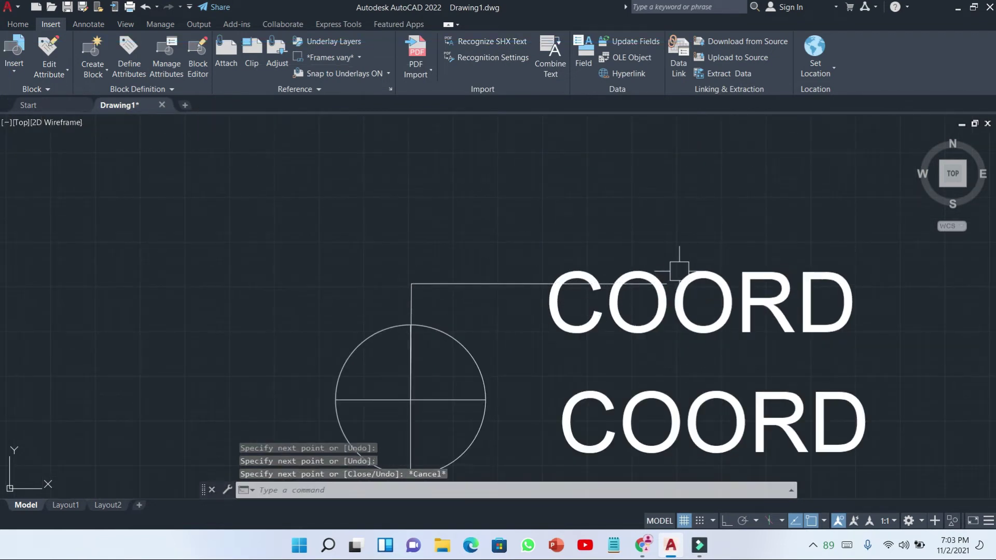
- Select both COORD attributes and begin moving them, then cancel, leaving them in place
scroll(679, 270, down, 2)
click(819, 407)
click(735, 255)
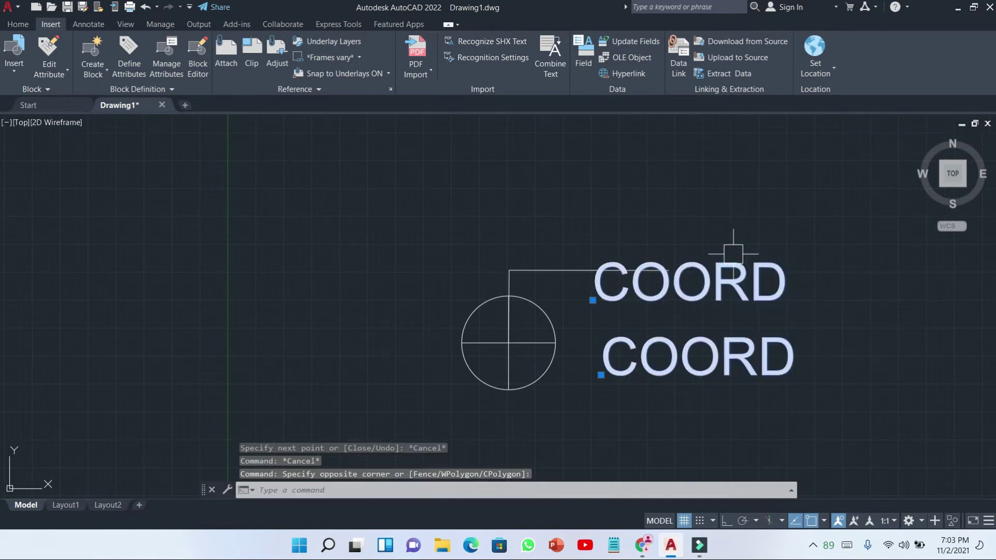
text(M)
key(Return)
click(703, 318)
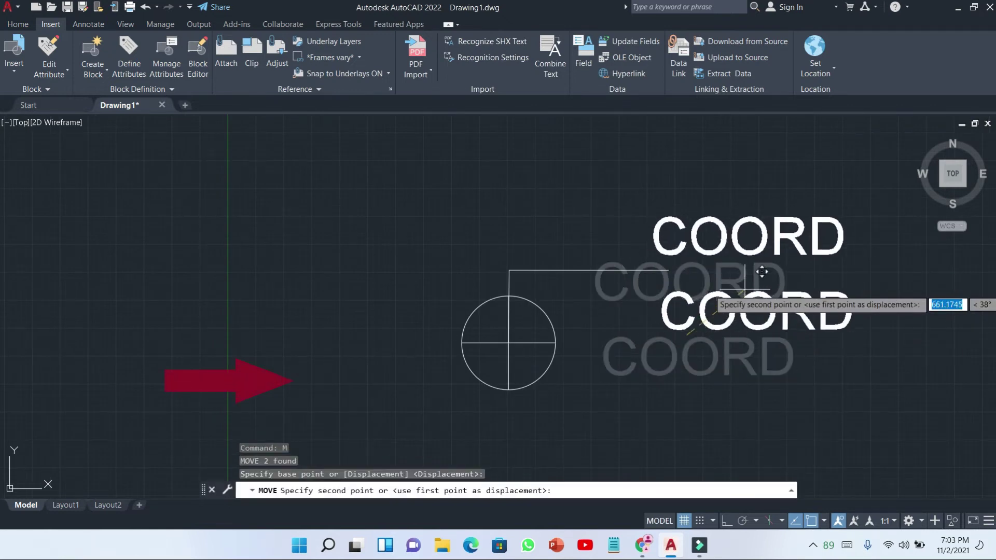
key(Escape)
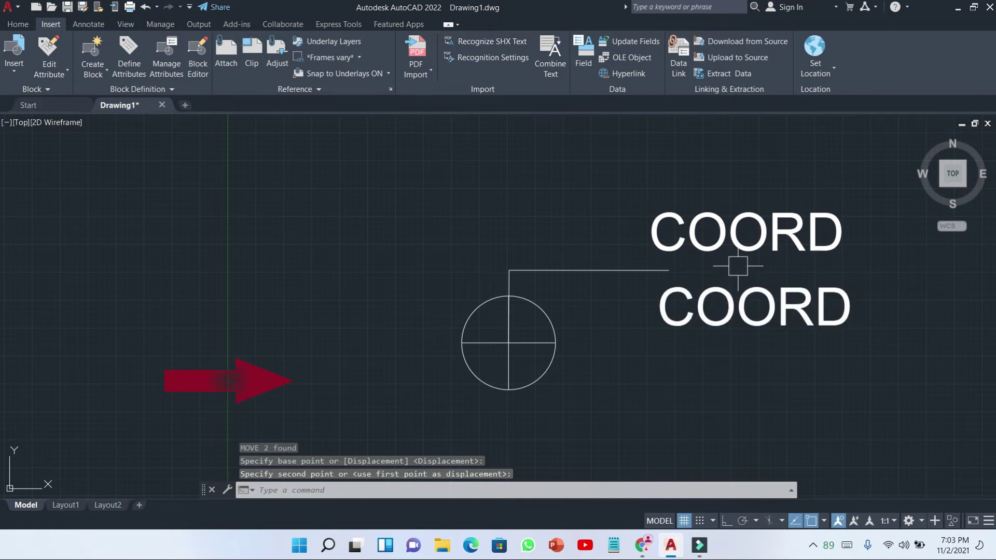
middle_drag(688, 264, 646, 289)
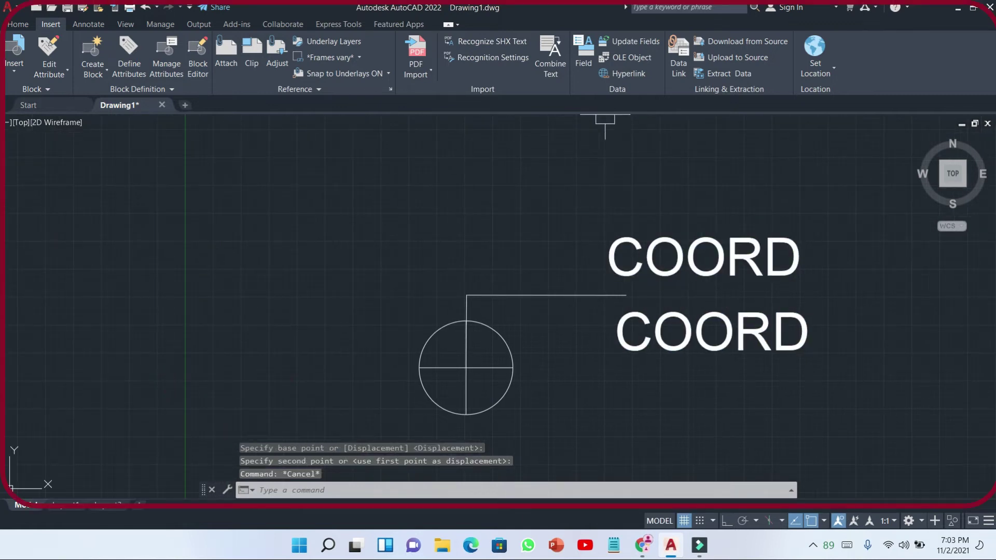
- Start defining block BBB with the circle centre as its base point
text(BLOCK)
click(570, 210)
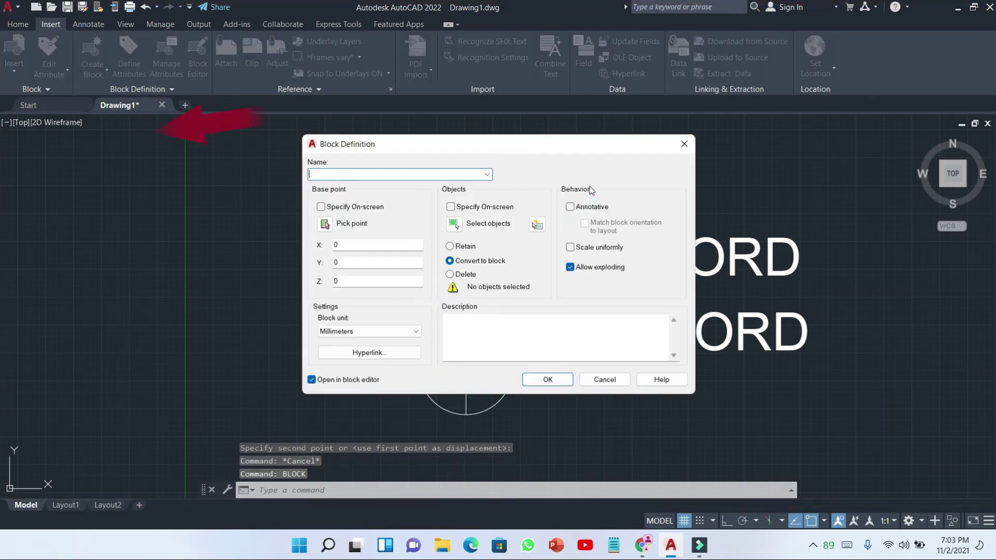
click(324, 224)
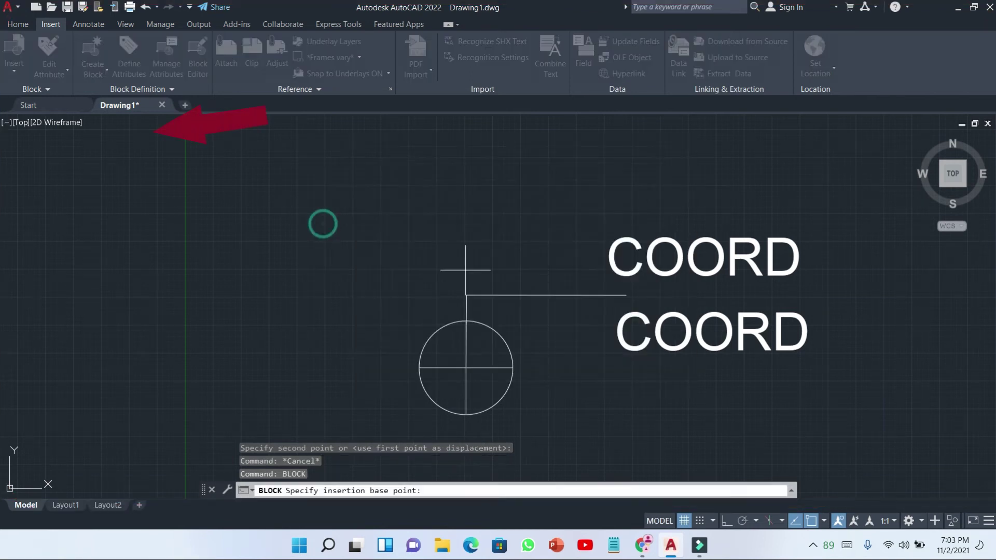
click(466, 359)
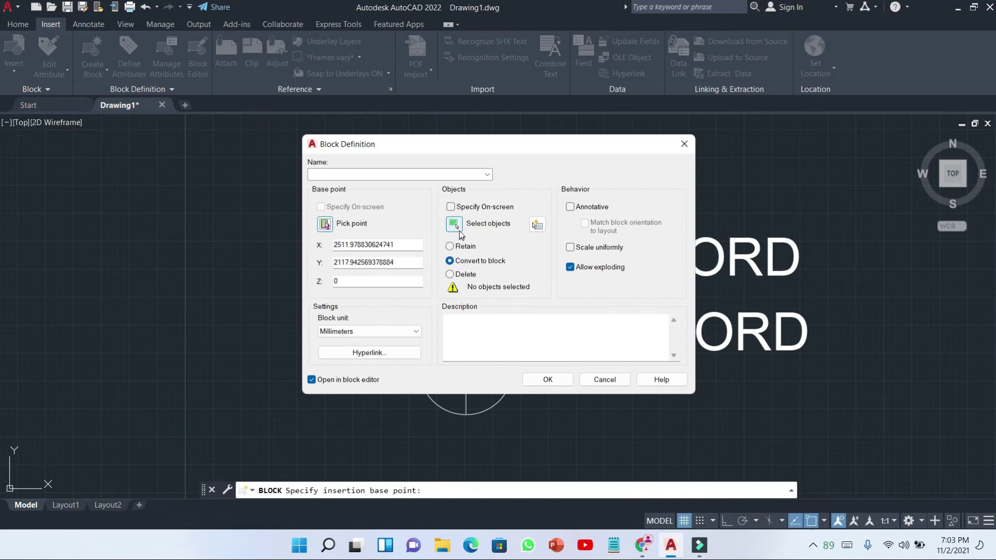
- Window-select the seven objects into BBB and accept attribute values X=2512, Y=2117.943
click(459, 233)
scroll(514, 236, down, 5)
click(663, 362)
click(441, 186)
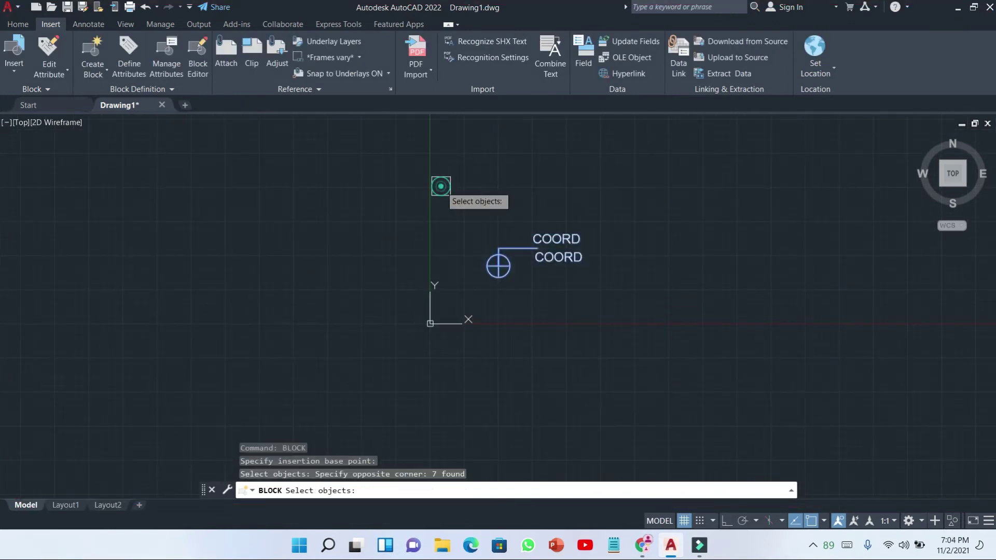
key(Return)
click(341, 175)
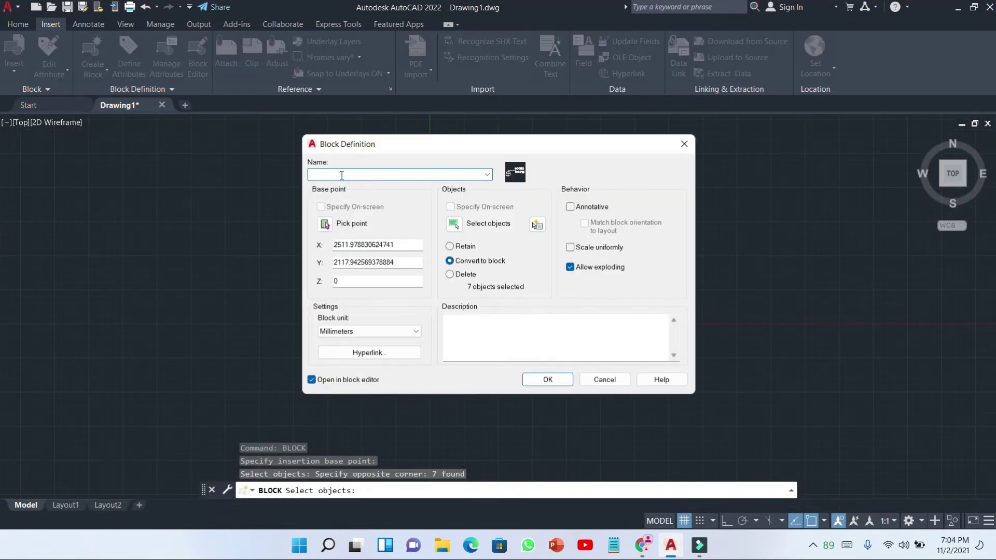
text(BBB)
click(549, 384)
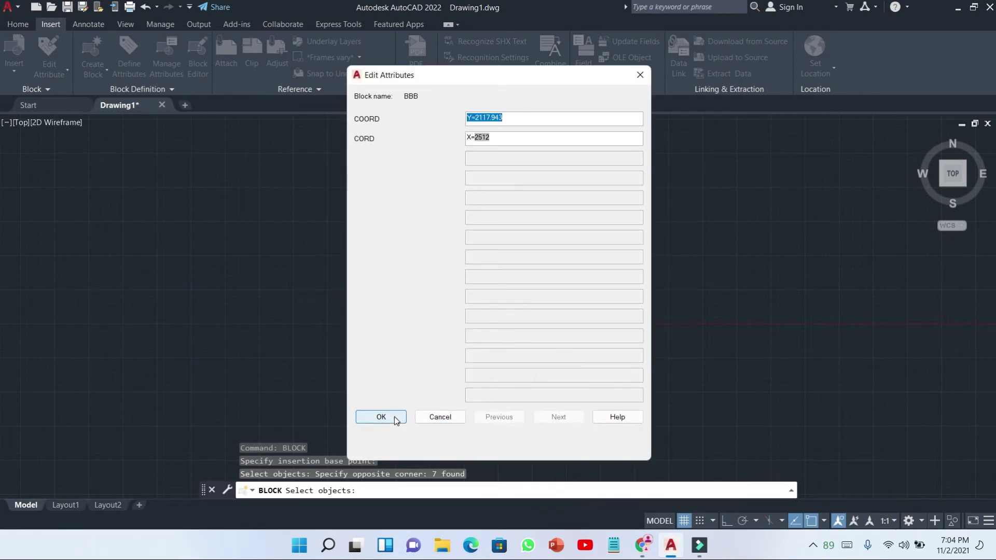
click(395, 416)
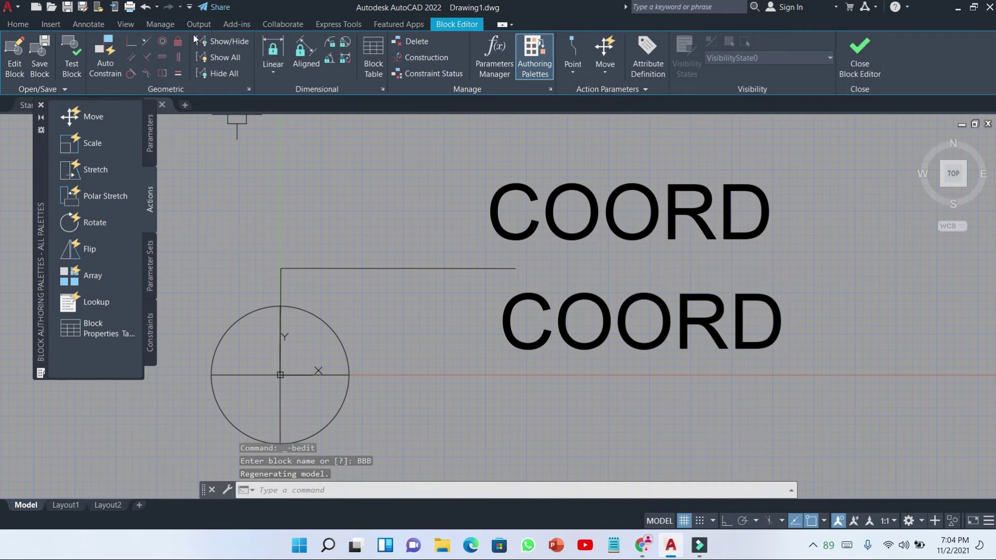
- Add a Position1 point parameter at the leader's end in block BBB
click(149, 141)
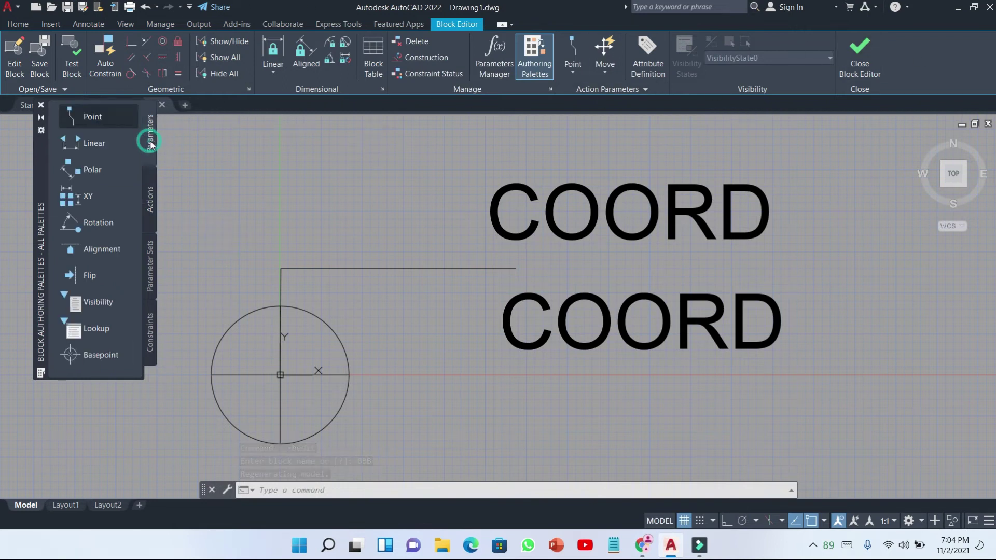
click(100, 118)
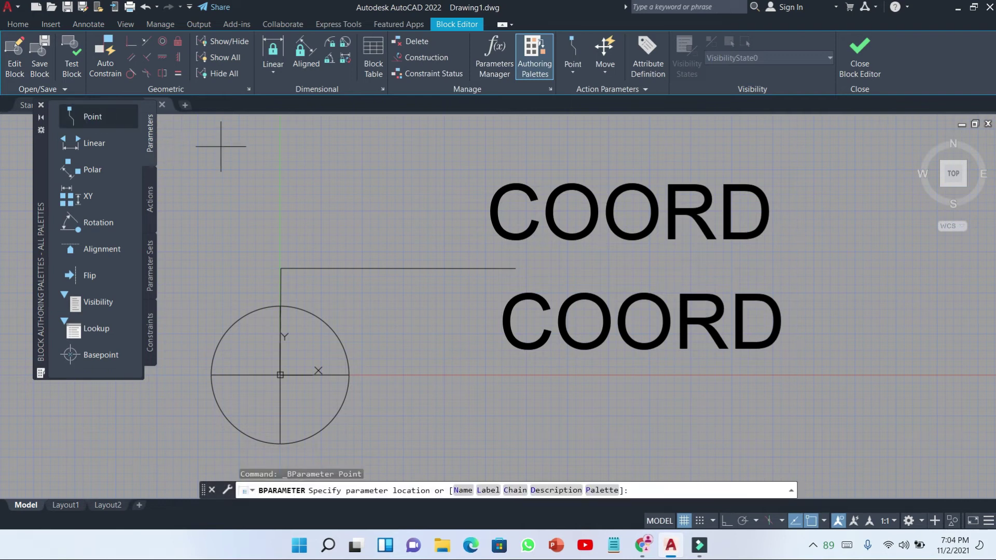
middle_drag(470, 275, 449, 342)
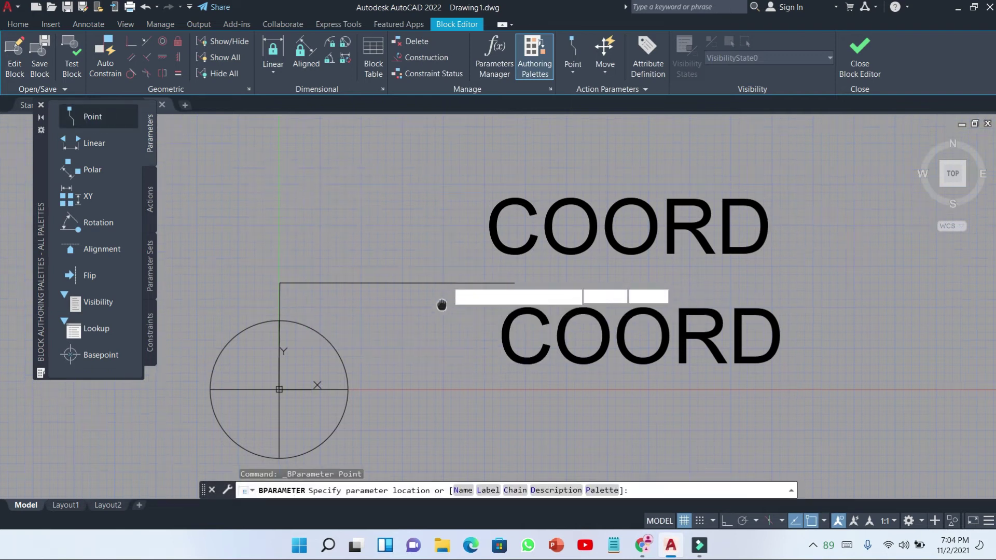
click(494, 335)
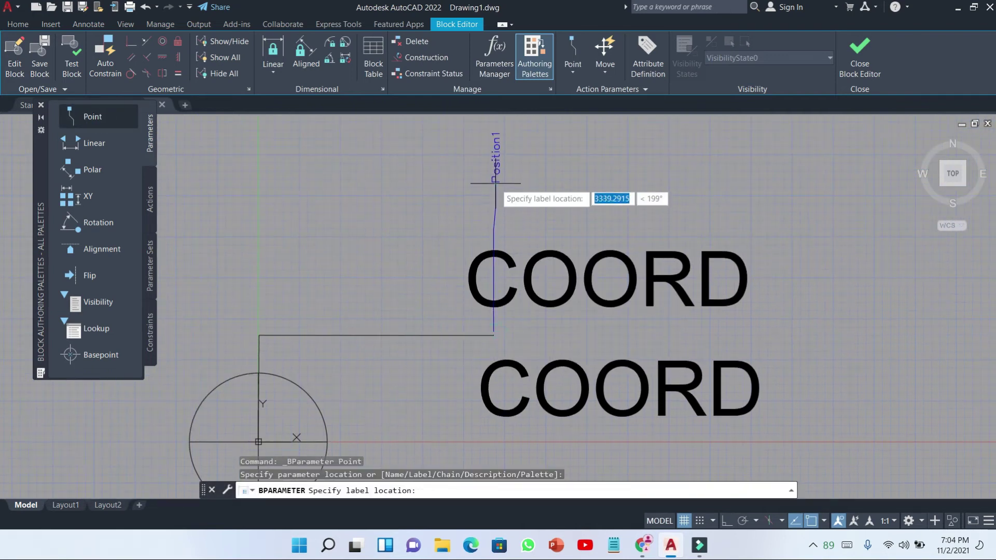
click(495, 182)
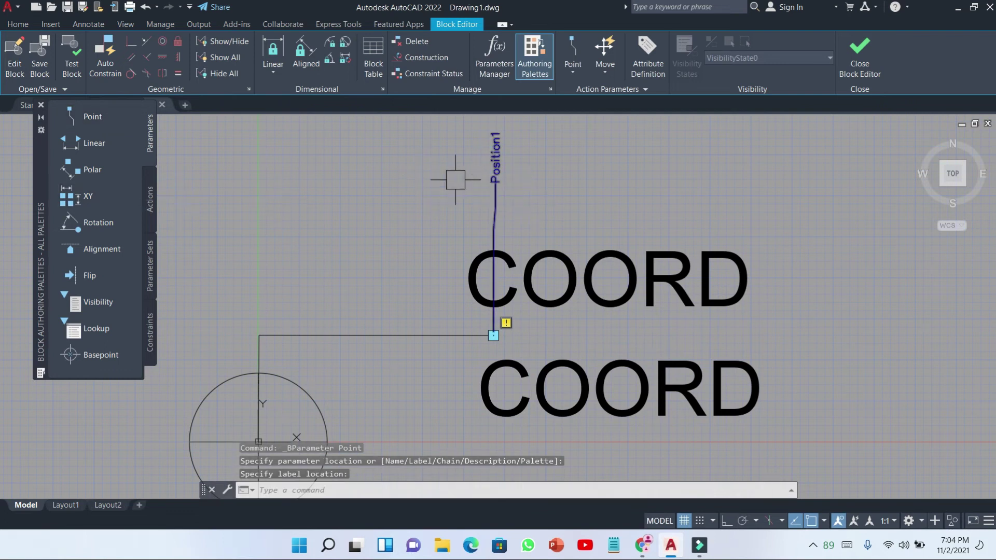
- Attach a stretch action to Position1 covering the leader and both COORD attributes
click(150, 200)
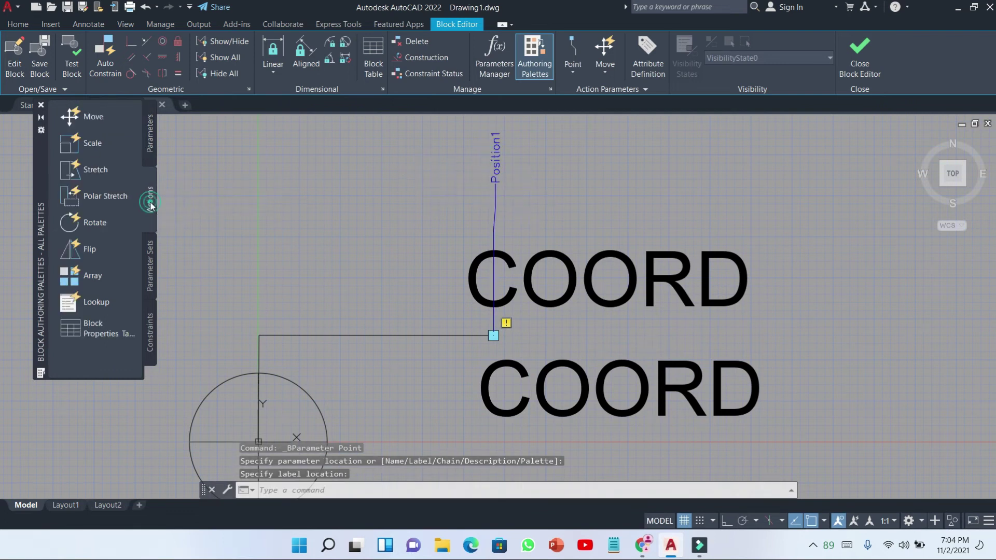
click(94, 174)
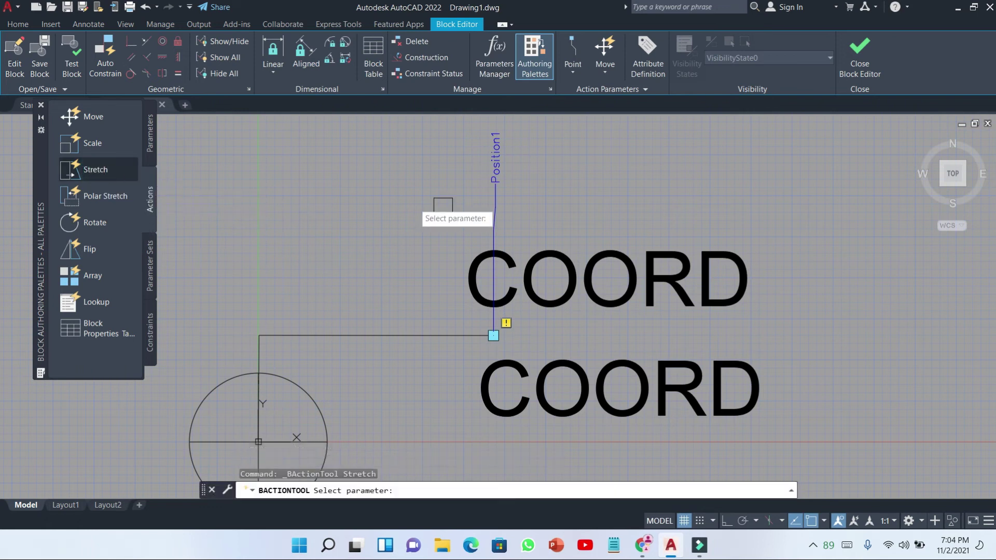
click(492, 212)
scroll(491, 218, down, 4)
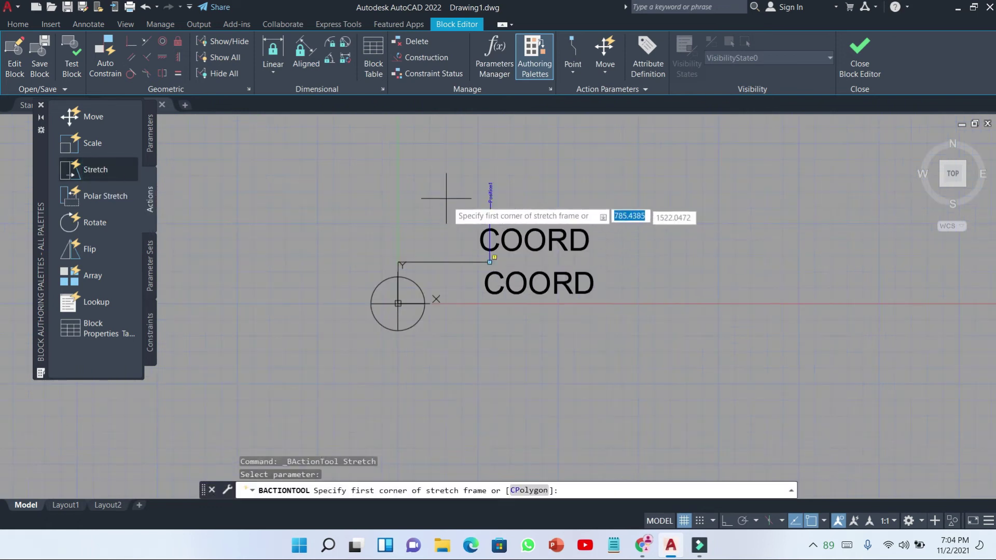
click(434, 150)
click(642, 323)
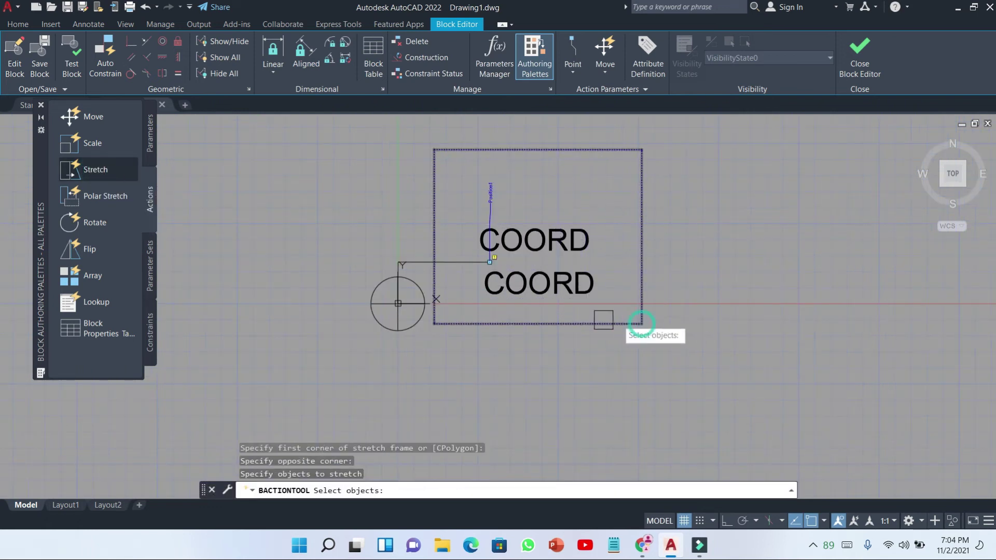
scroll(456, 262, up, 1)
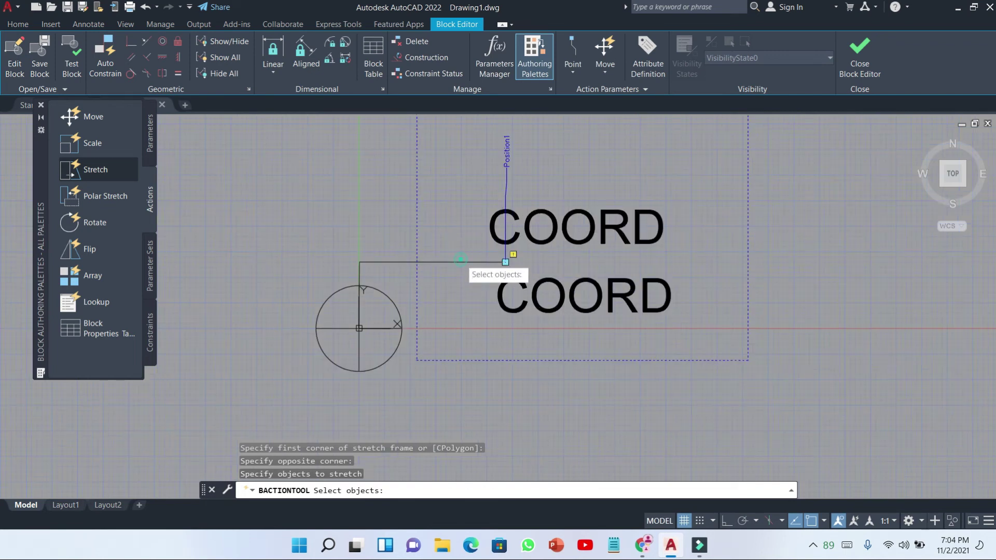
click(456, 260)
scroll(372, 274, up, 2)
click(661, 212)
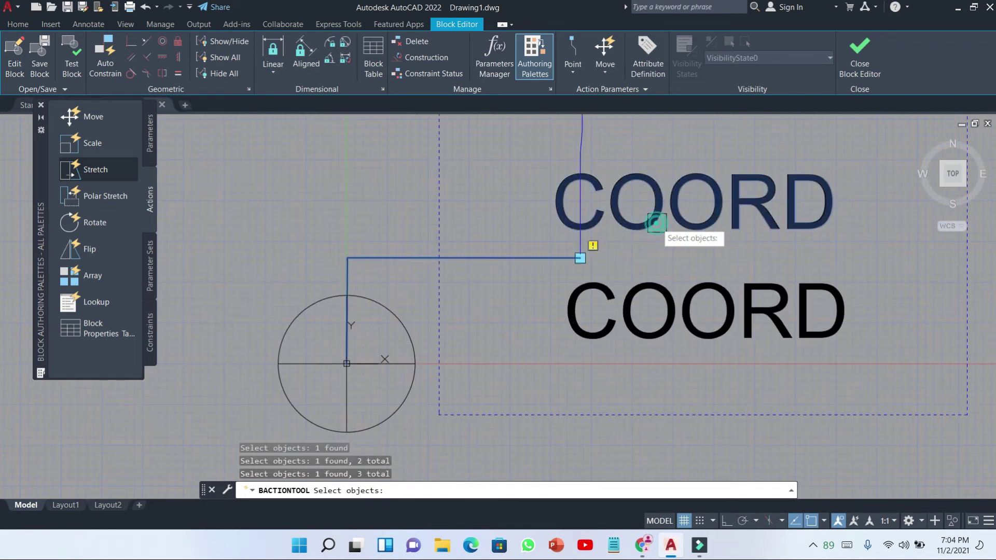
click(660, 295)
click(786, 187)
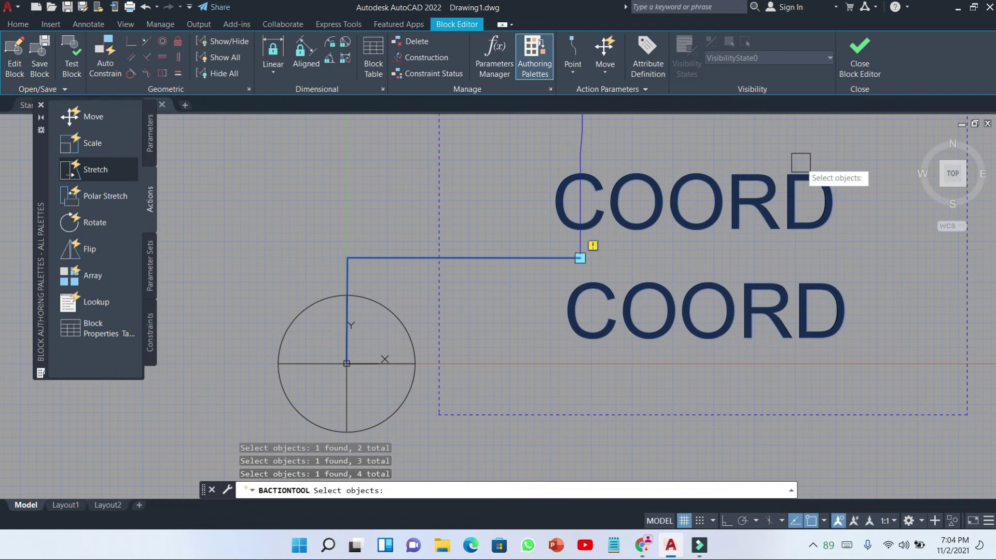
key(Return)
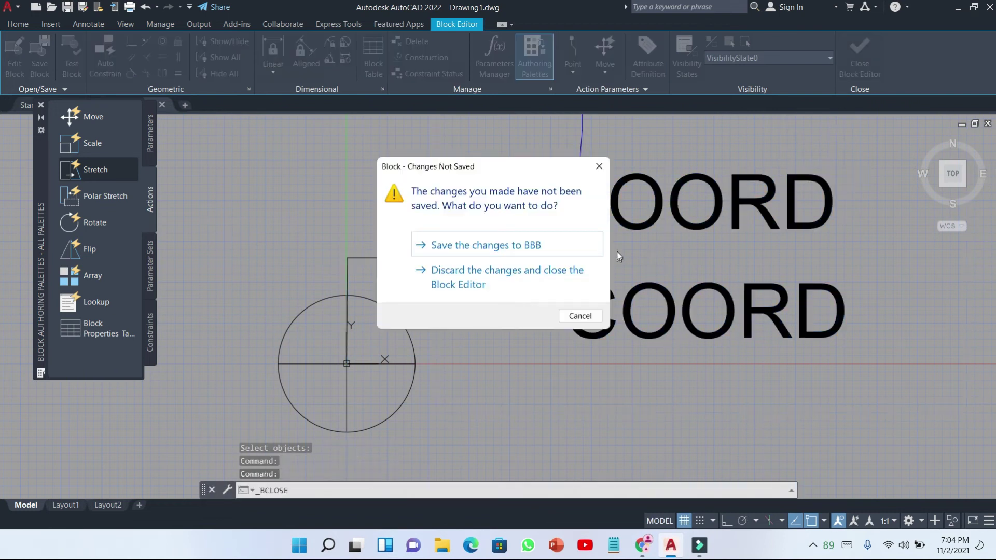
- Save changes to BBB, then review its X=2512 and Y=2117.943 attributes without editing
click(446, 254)
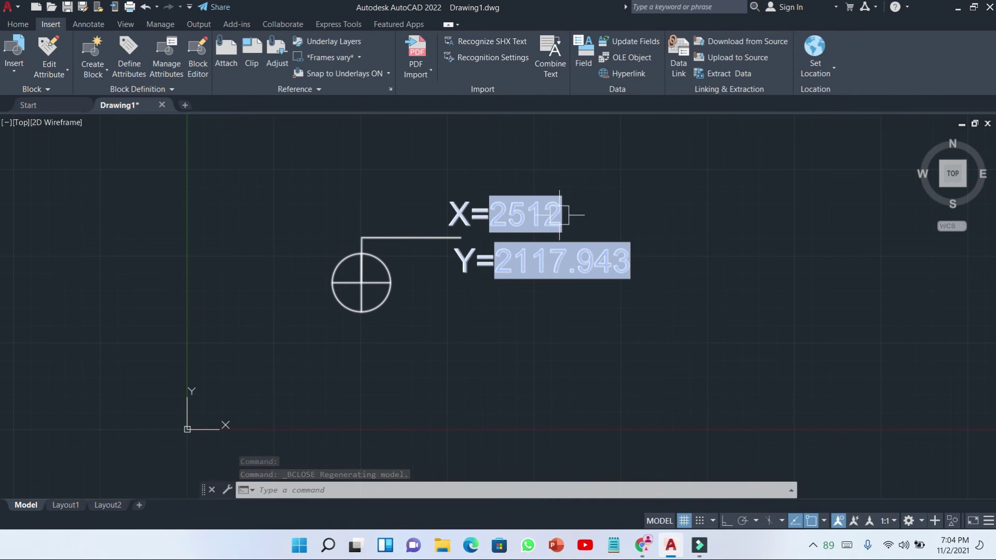
scroll(574, 215, up, 2)
double_click(514, 256)
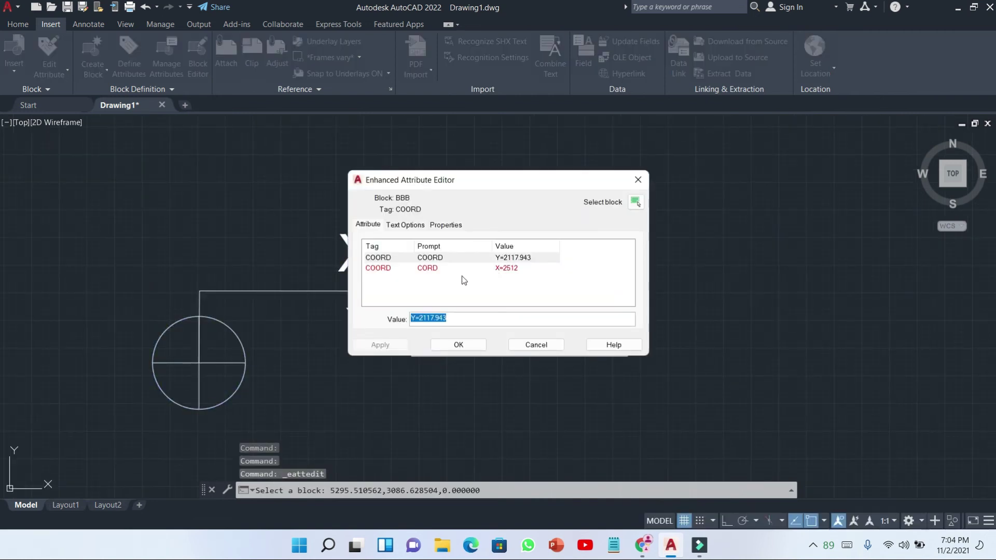
click(502, 269)
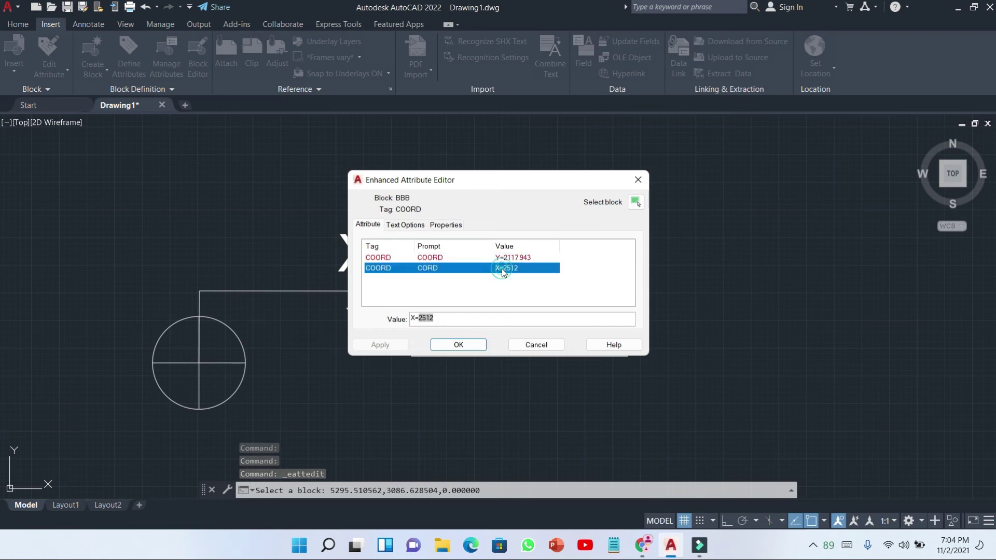
click(449, 346)
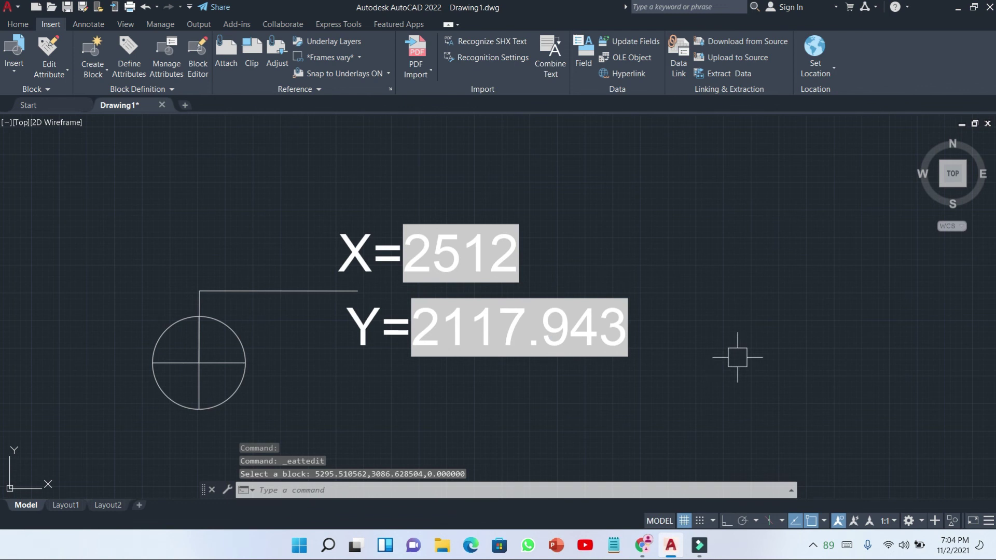
scroll(674, 316, down, 2)
middle_drag(577, 282, 560, 292)
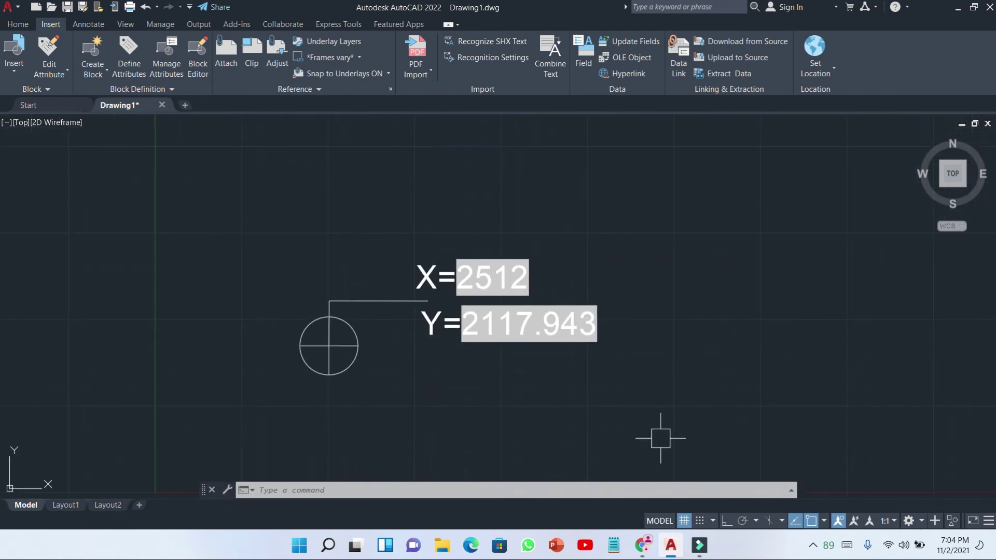
- Copy block BBB with COPY to five new locations around the drawing
click(493, 410)
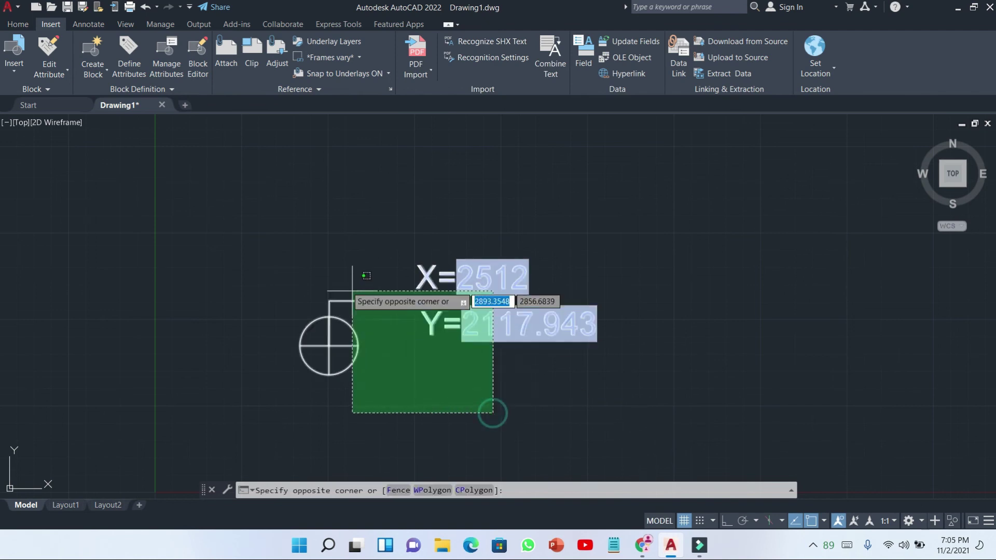
click(346, 269)
text(co)
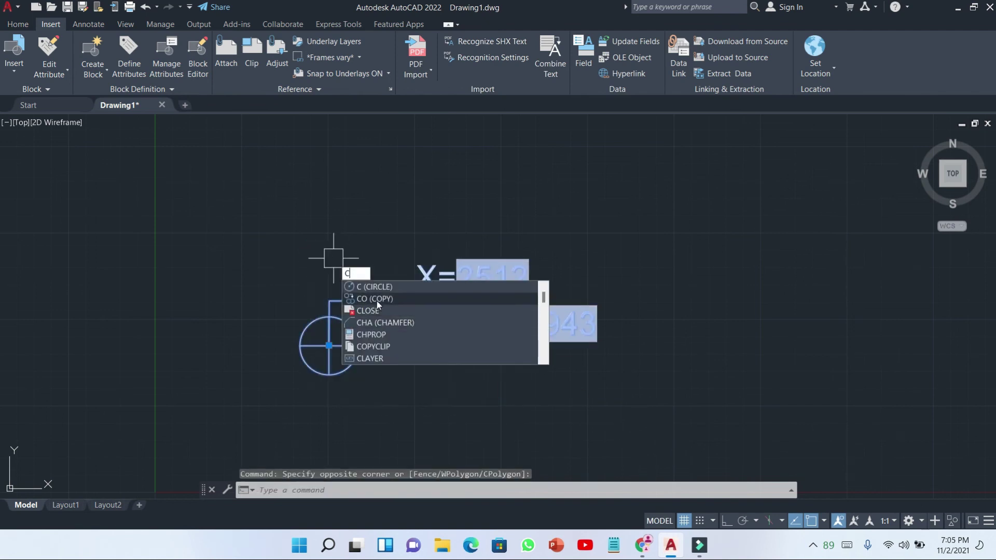
key(Return)
click(329, 346)
scroll(351, 291, down, 4)
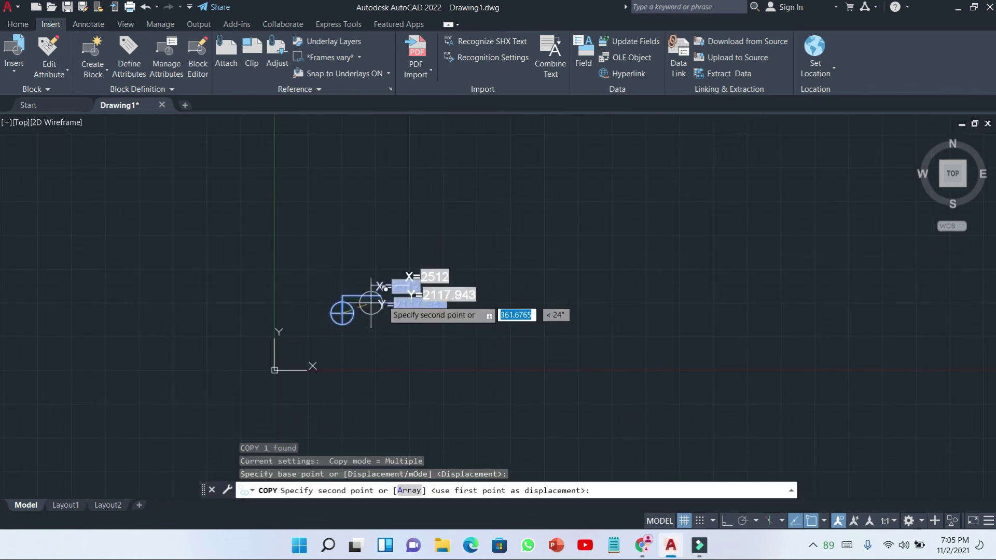
click(471, 245)
click(763, 278)
middle_drag(624, 336, 620, 221)
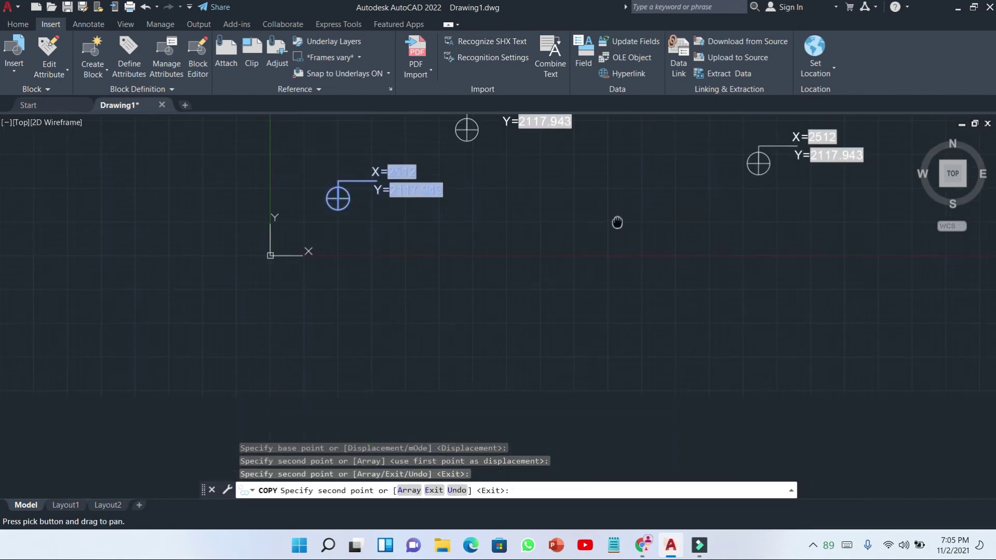
click(606, 291)
click(417, 353)
click(636, 399)
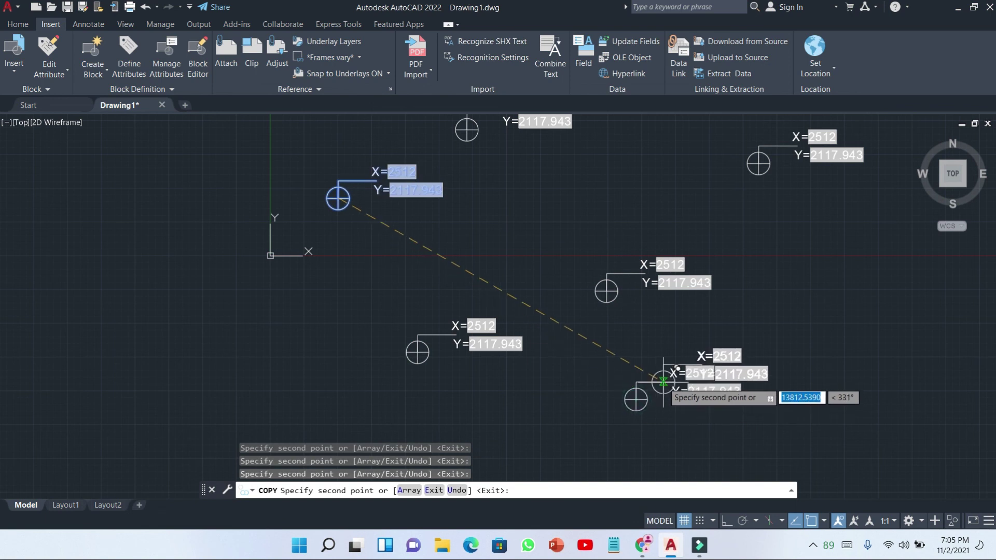
key(Escape)
key(Escape)
text(RE)
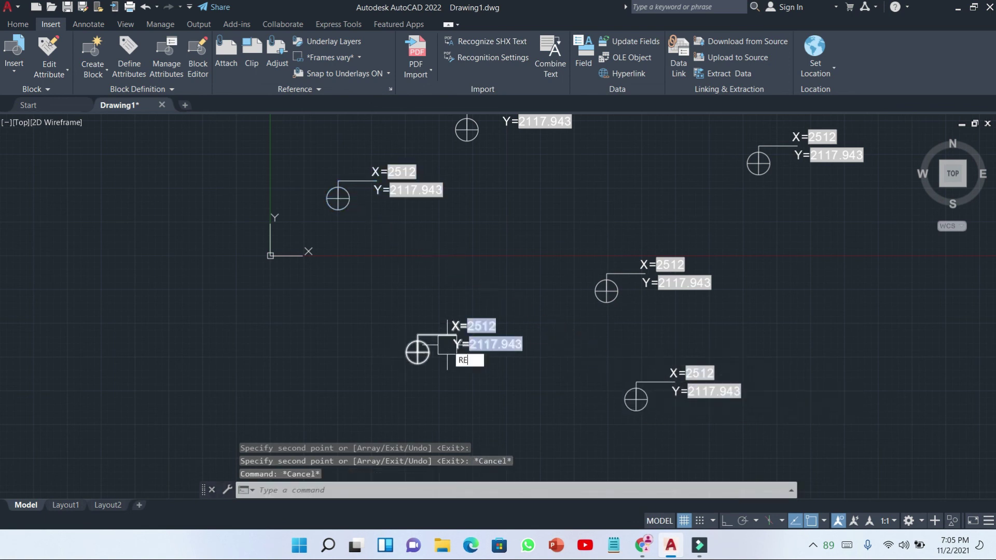
- Run REGENALL so every BBB copy shows its own centre coordinates, e.g. X=18073, Y=3413.924
text(G)
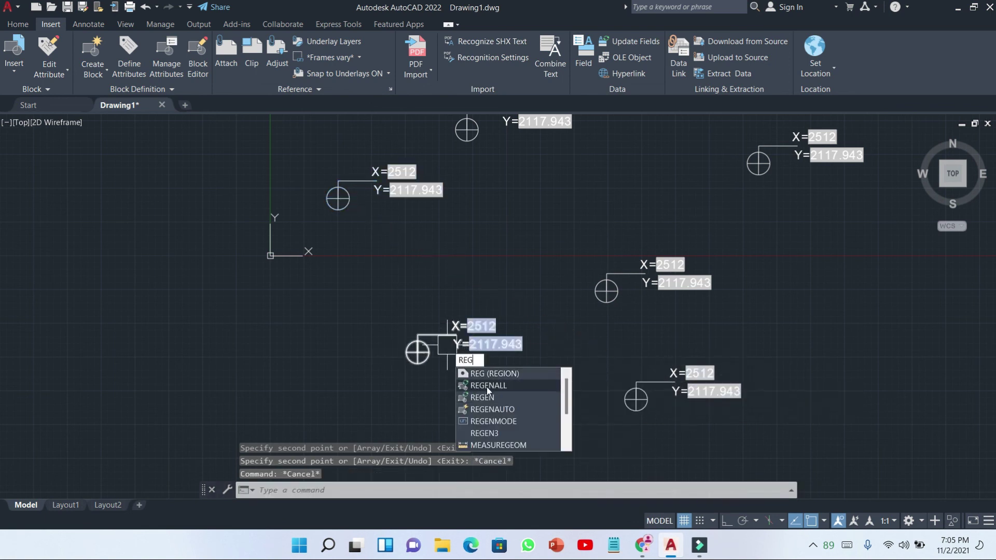
click(487, 386)
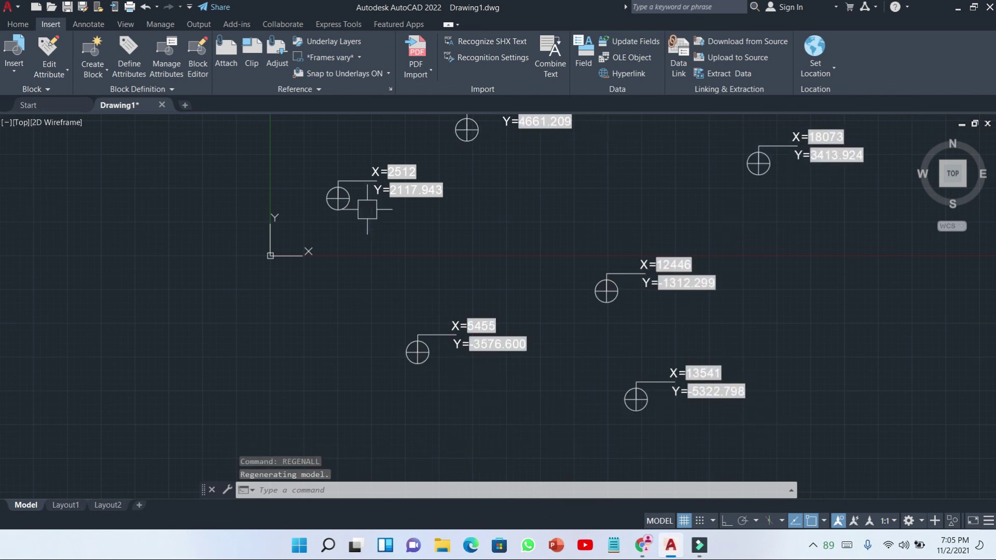
middle_drag(440, 349, 390, 351)
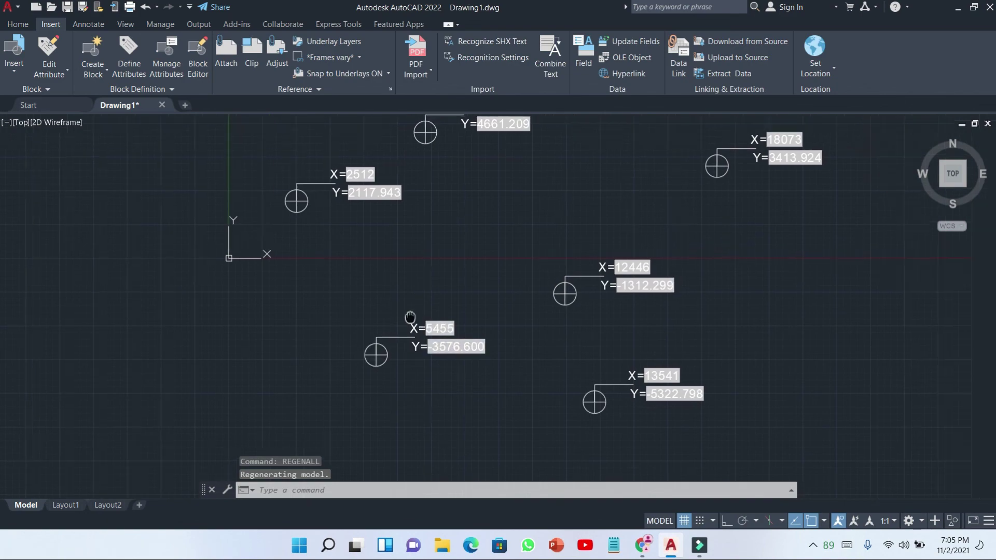